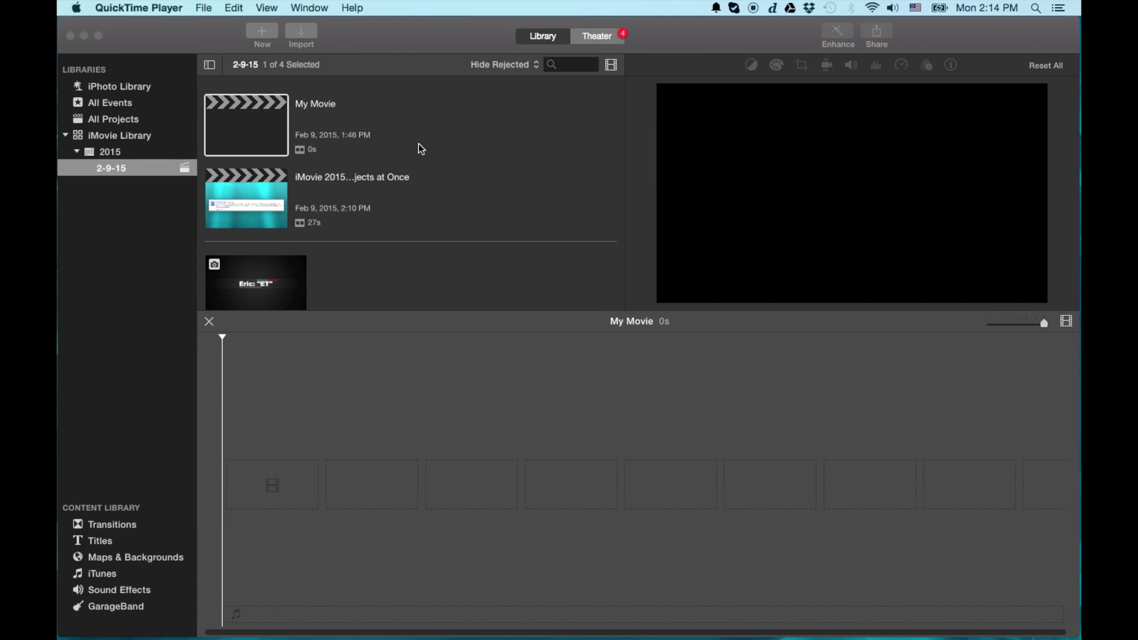
{"action": "left_click", "coordinate": [188, 33]}
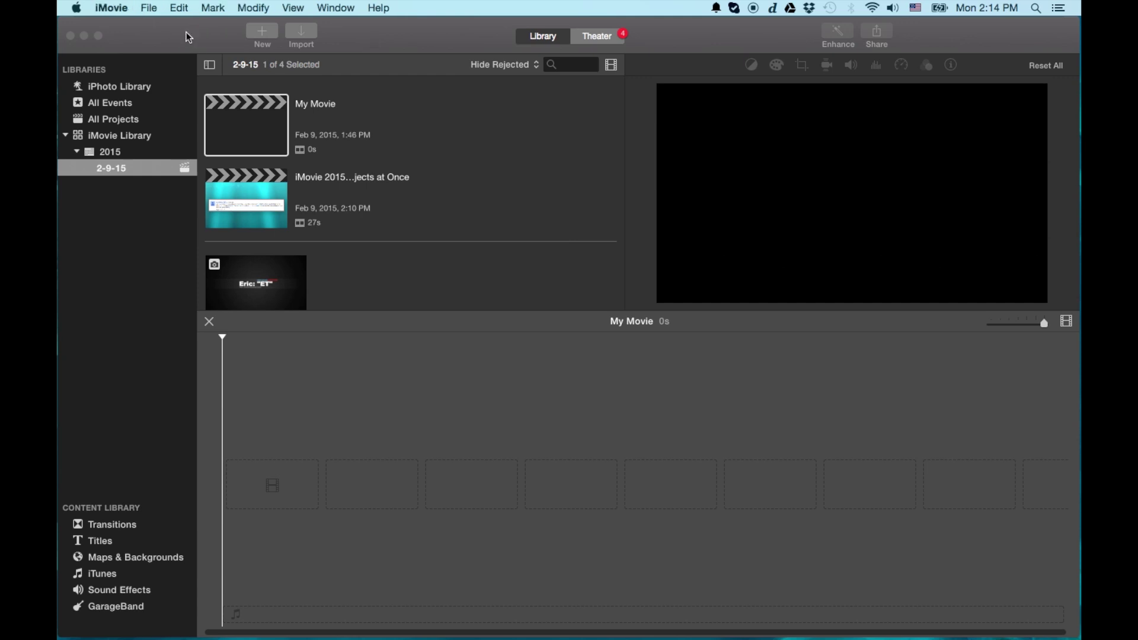
{"action": "left_click", "coordinate": [147, 7]}
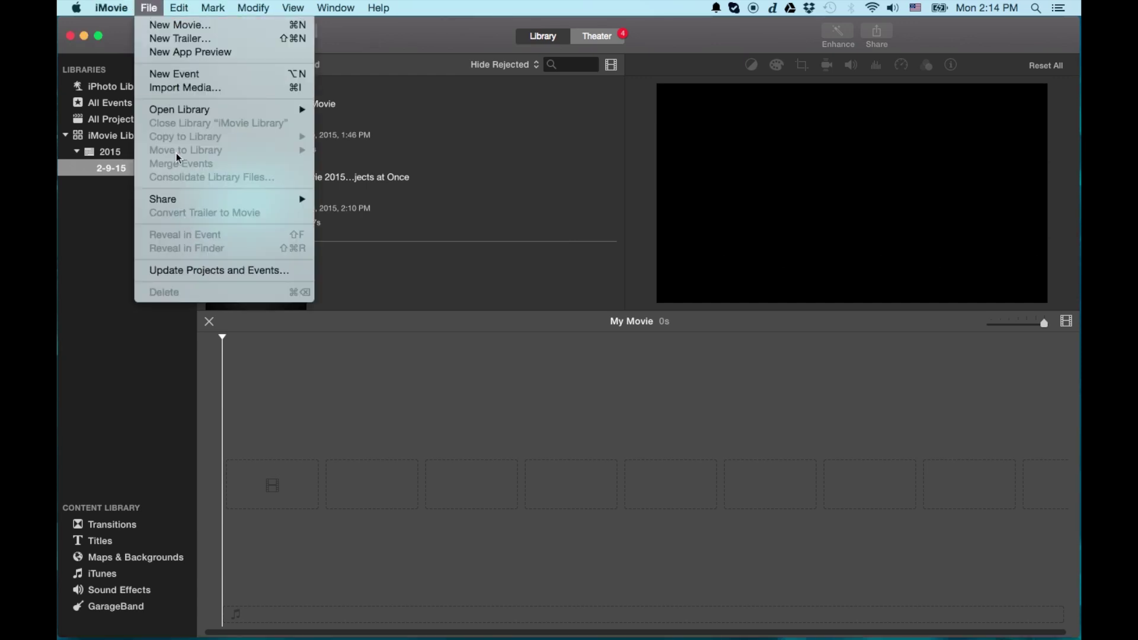
{"action": "left_click", "coordinate": [152, 6]}
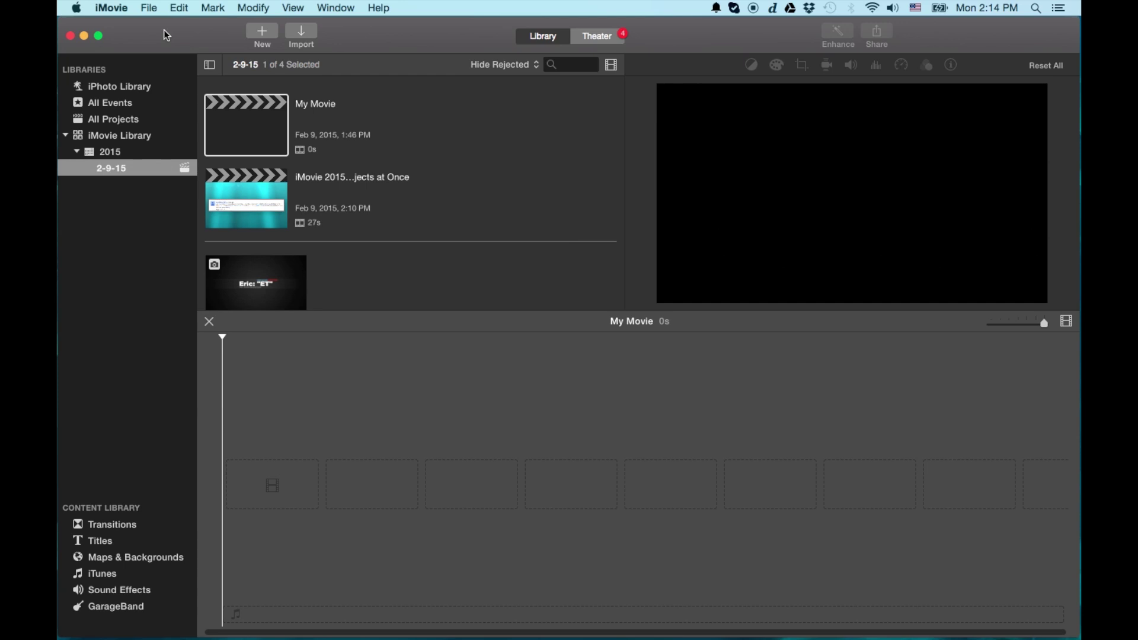
Create a no-theme movie project named 'Project - 01' and select it in the 2-9-15 event.
{"action": "left_click", "coordinate": [260, 36]}
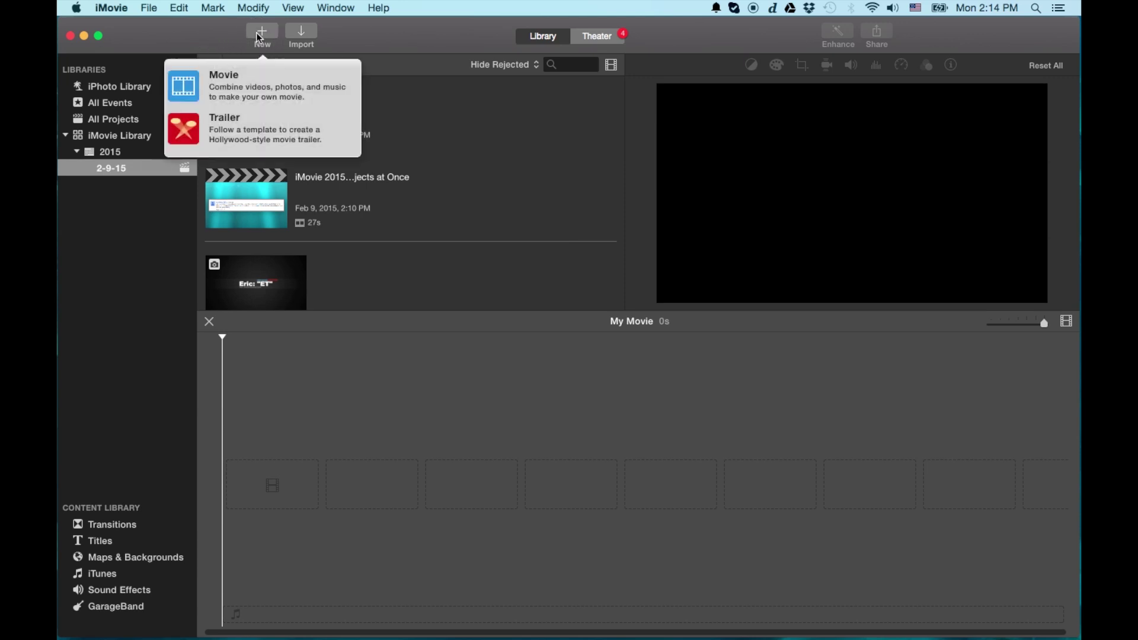
{"action": "left_click", "coordinate": [192, 77]}
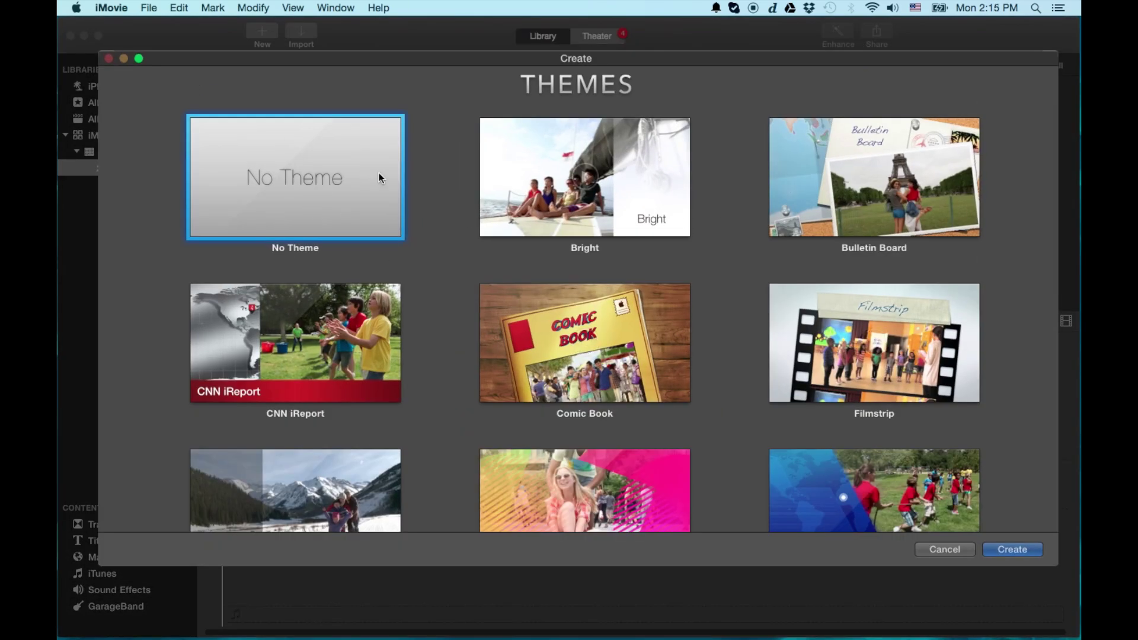
{"action": "key", "text": "Return"}
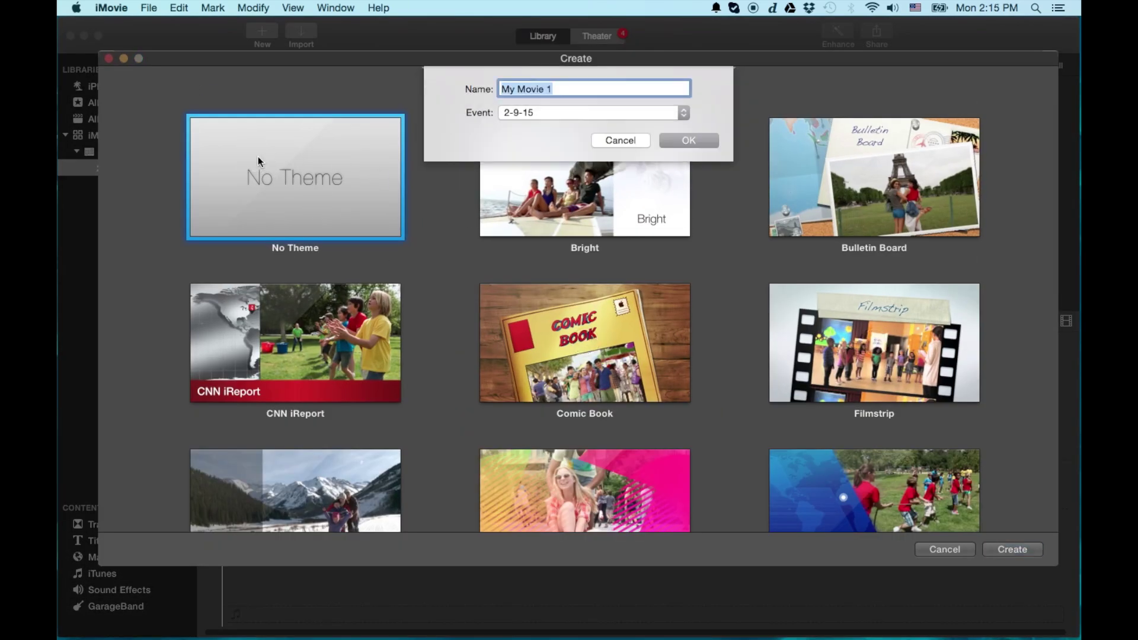
{"action": "type", "text": "Project - 01"}
{"action": "key", "text": "Return"}
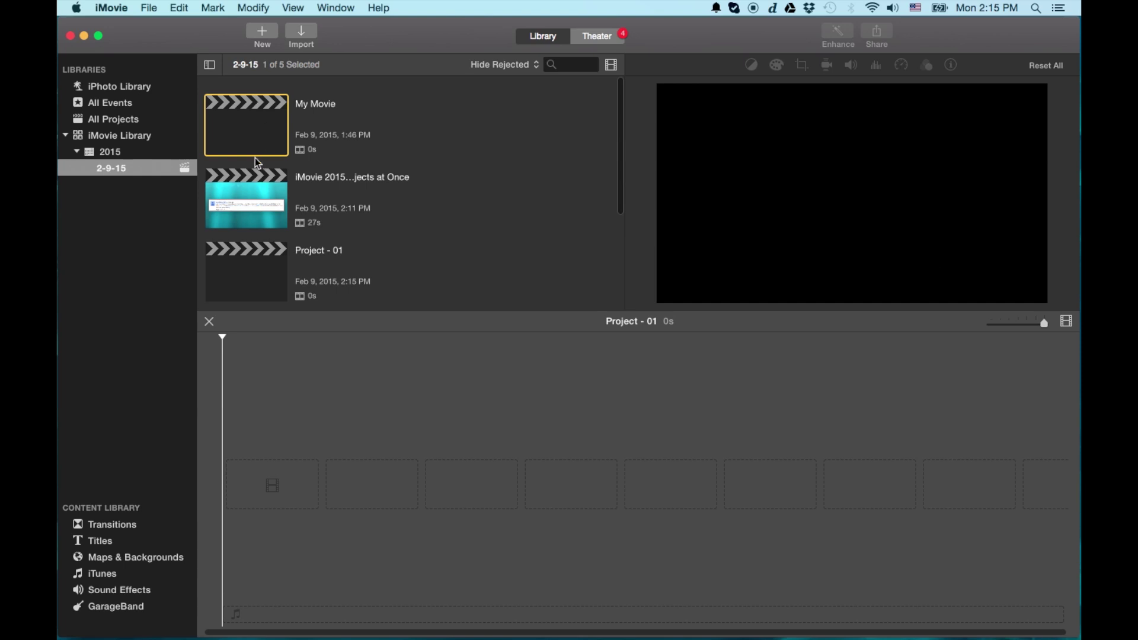
{"action": "left_click", "coordinate": [259, 264]}
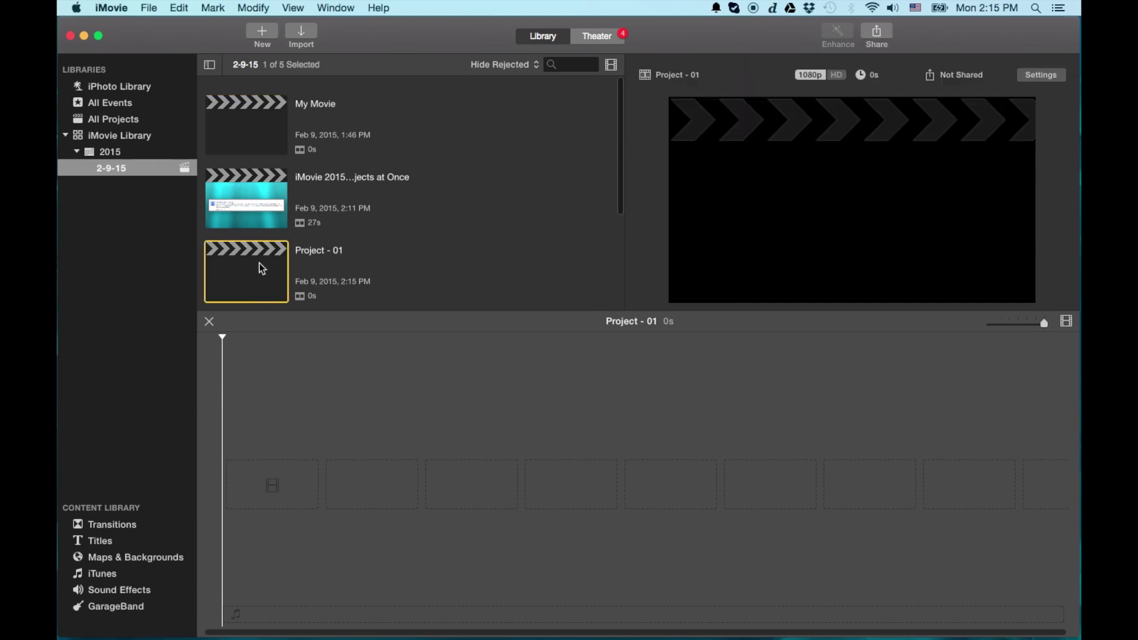
{"action": "left_click", "coordinate": [362, 432]}
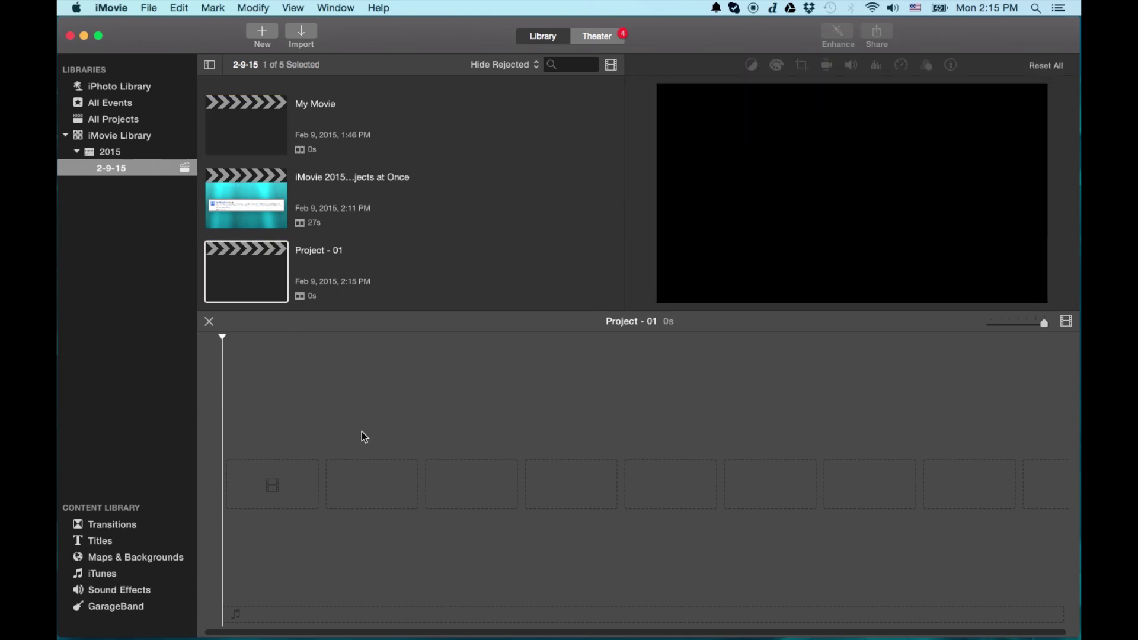
Make a second themeless movie project named 'Project - 02'.
{"action": "left_click", "coordinate": [262, 35]}
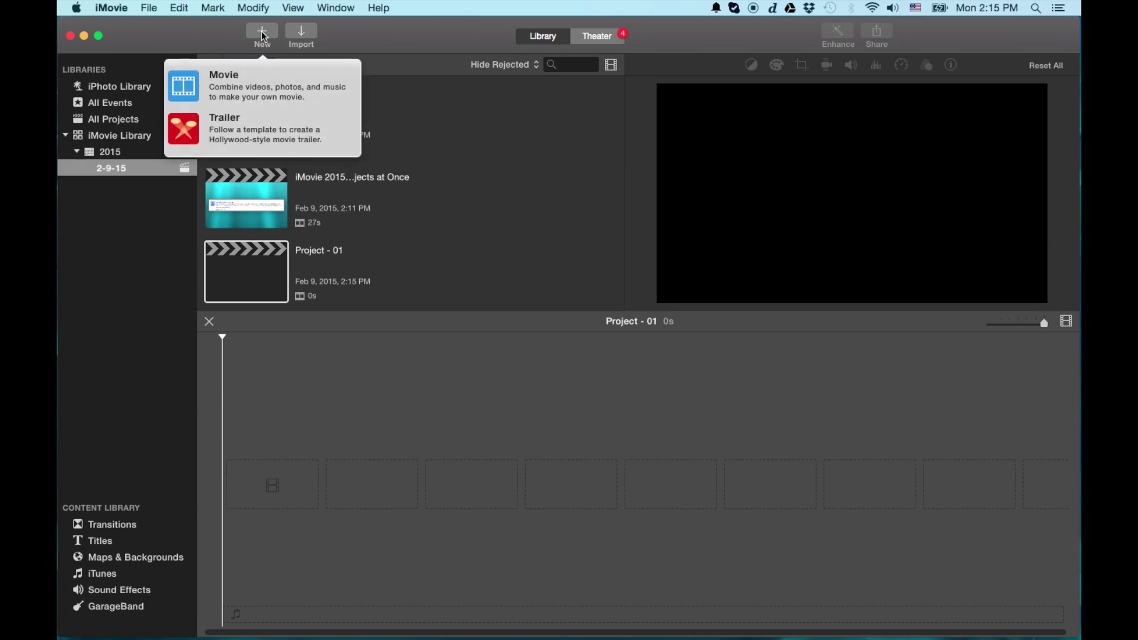
{"action": "left_click", "coordinate": [188, 83]}
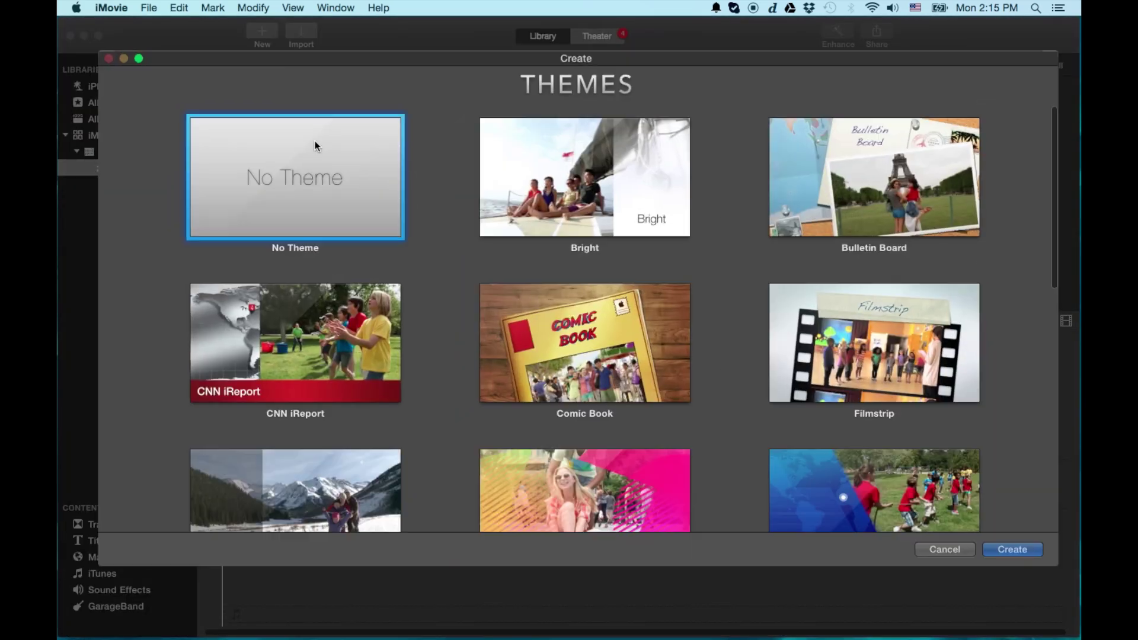
{"action": "double_click", "coordinate": [308, 161]}
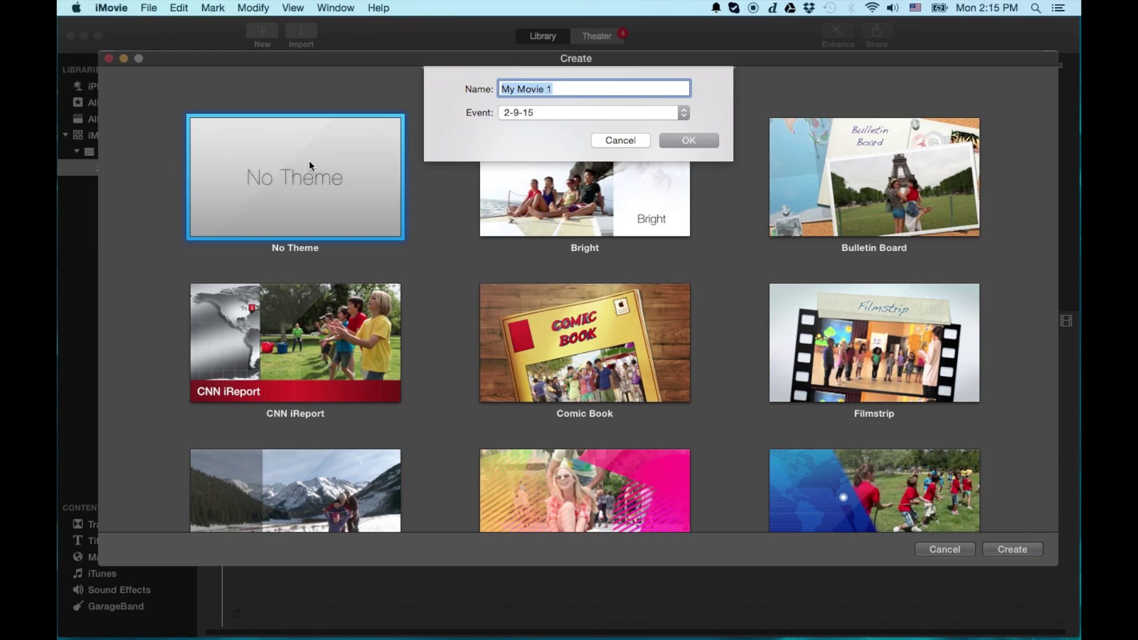
{"action": "type", "text": "Project - 02"}
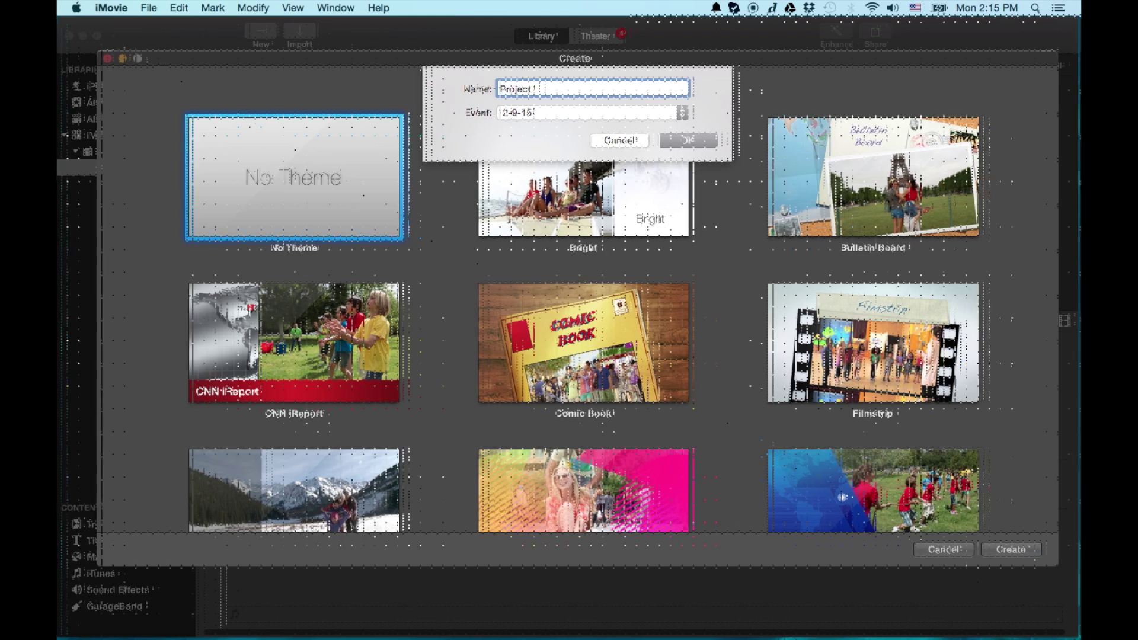
{"action": "key", "text": "Return"}
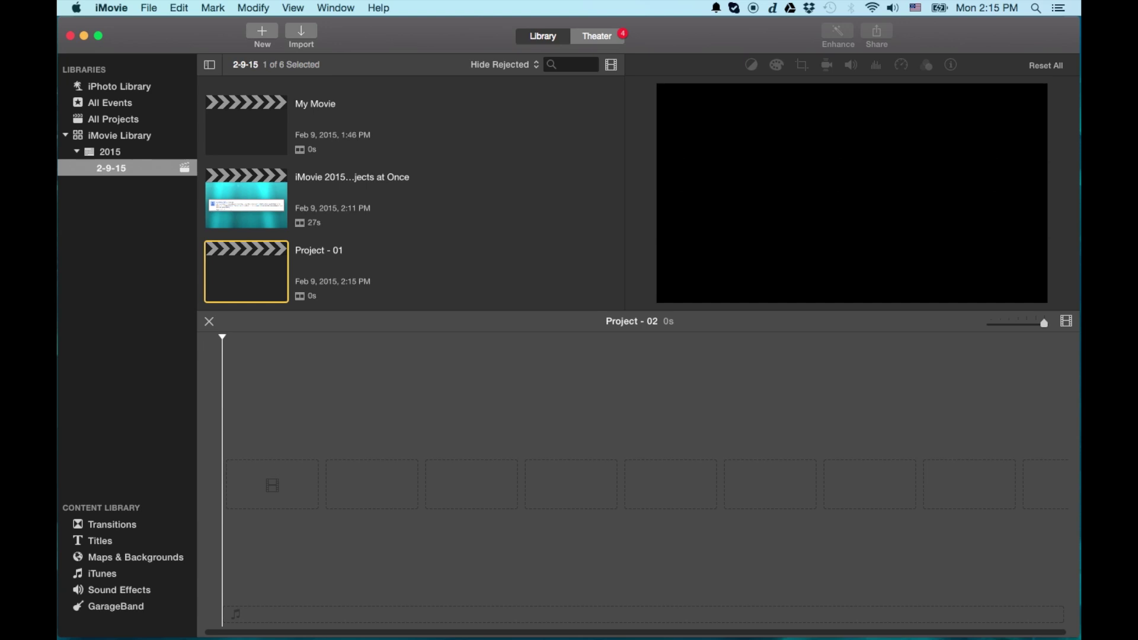
Import the 2.0m white car clip from the second NO NAME camera into 2-9-15.
{"action": "key", "text": "super+i"}
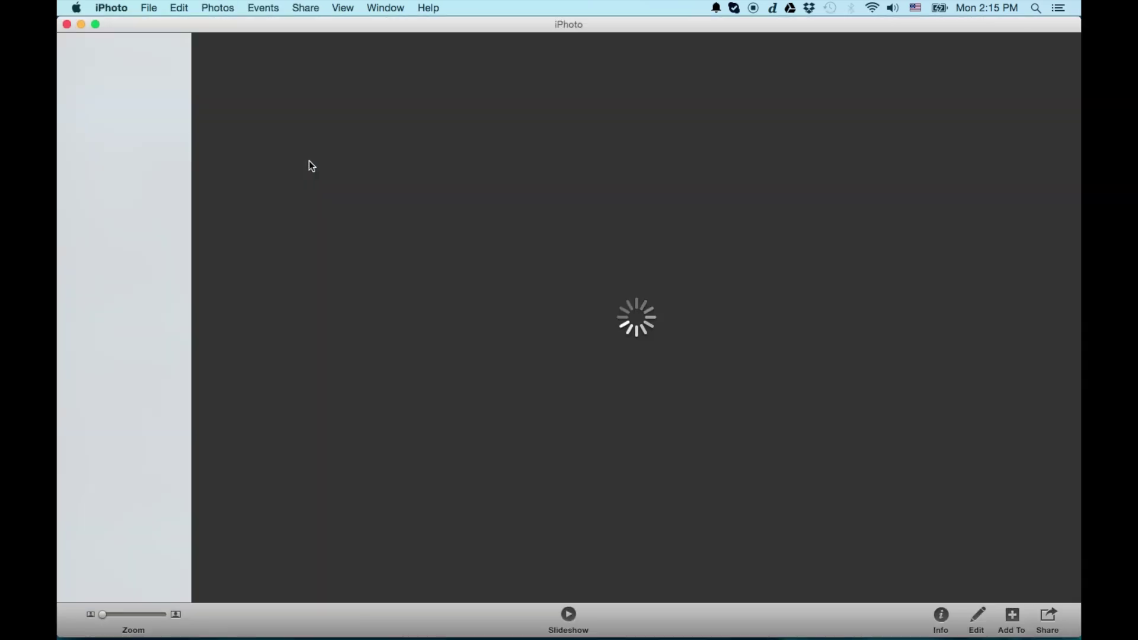
{"action": "key", "text": "super+q"}
{"action": "left_click", "coordinate": [129, 126]}
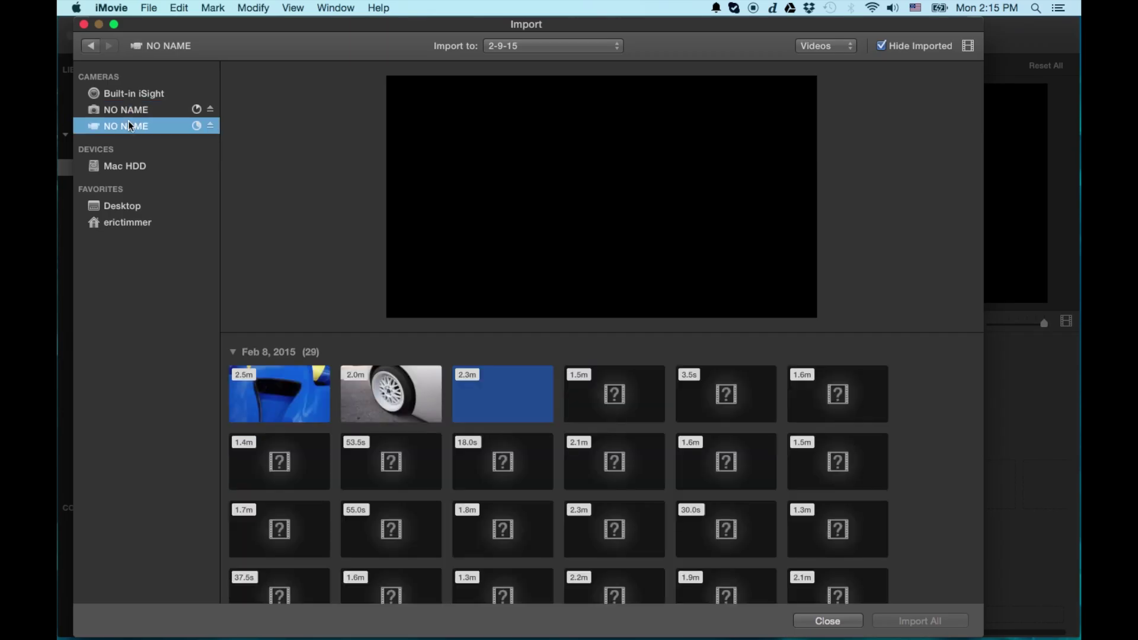
{"action": "scroll", "coordinate": [597, 428], "scroll_direction": "down", "scroll_amount": 10}
{"action": "scroll", "coordinate": [598, 427], "scroll_direction": "up", "scroll_amount": 10}
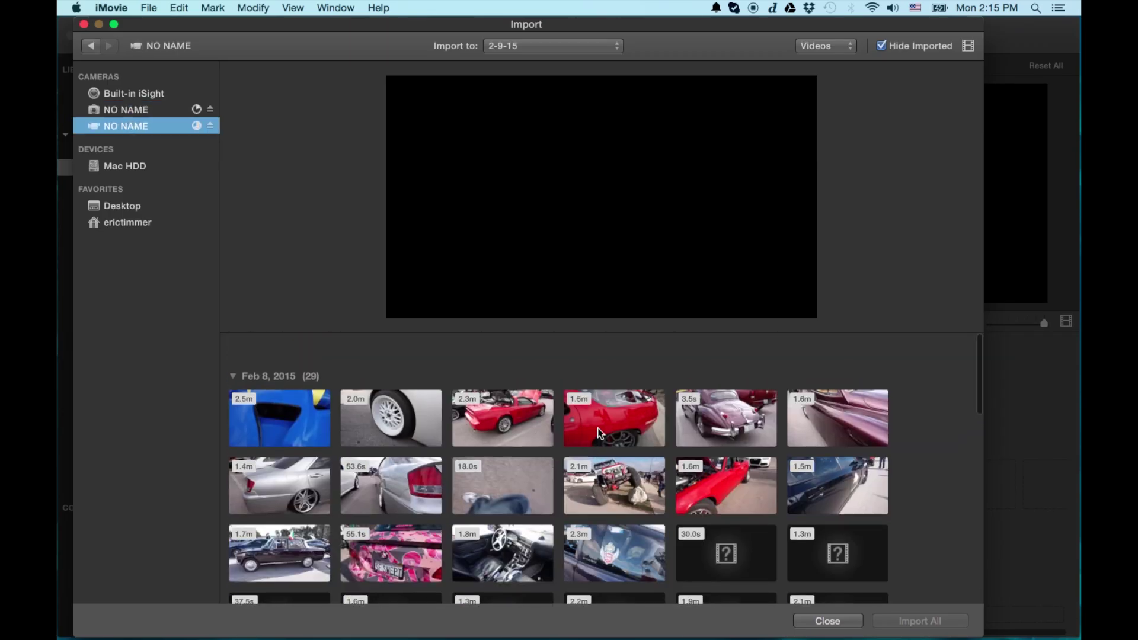
{"action": "left_click", "coordinate": [404, 391]}
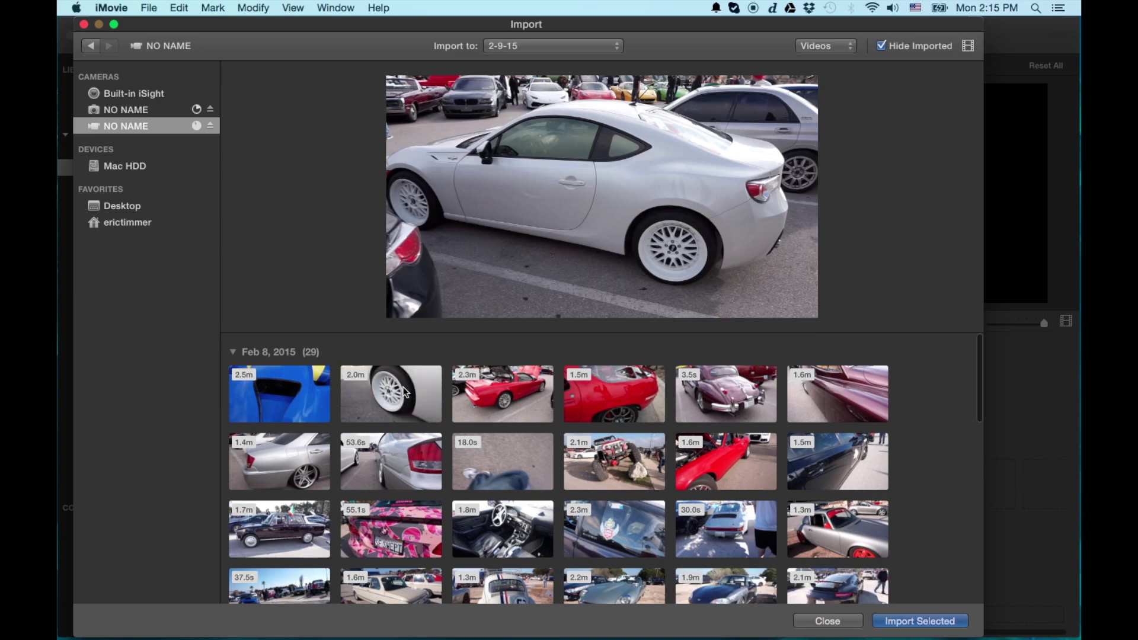
{"action": "left_click", "coordinate": [927, 622]}
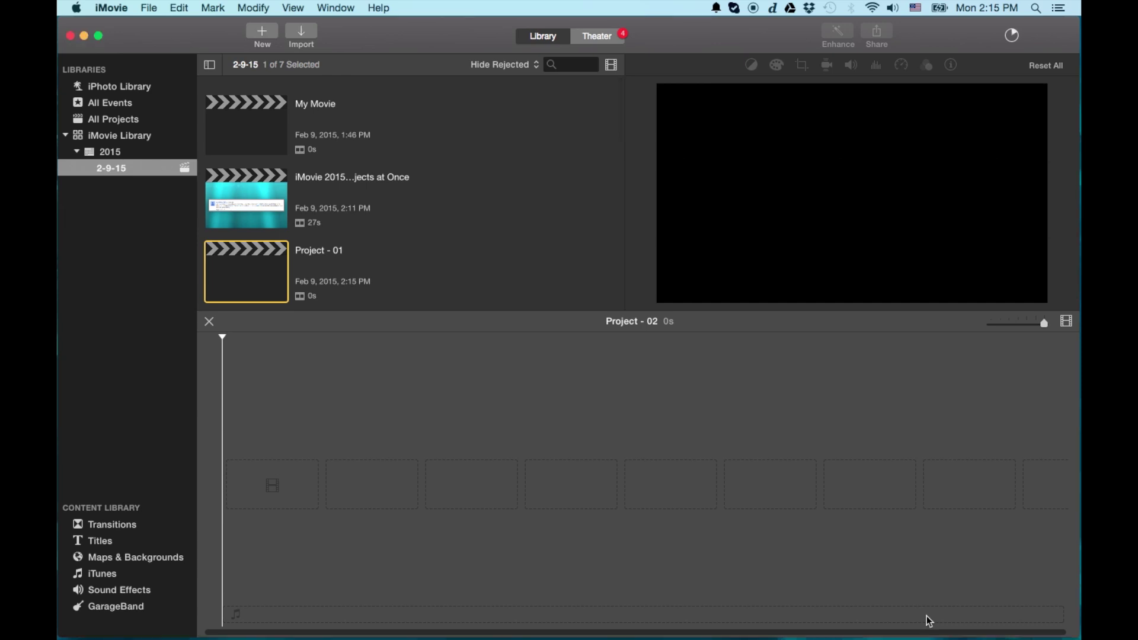
{"action": "scroll", "coordinate": [389, 198], "scroll_direction": "down", "scroll_amount": 5}
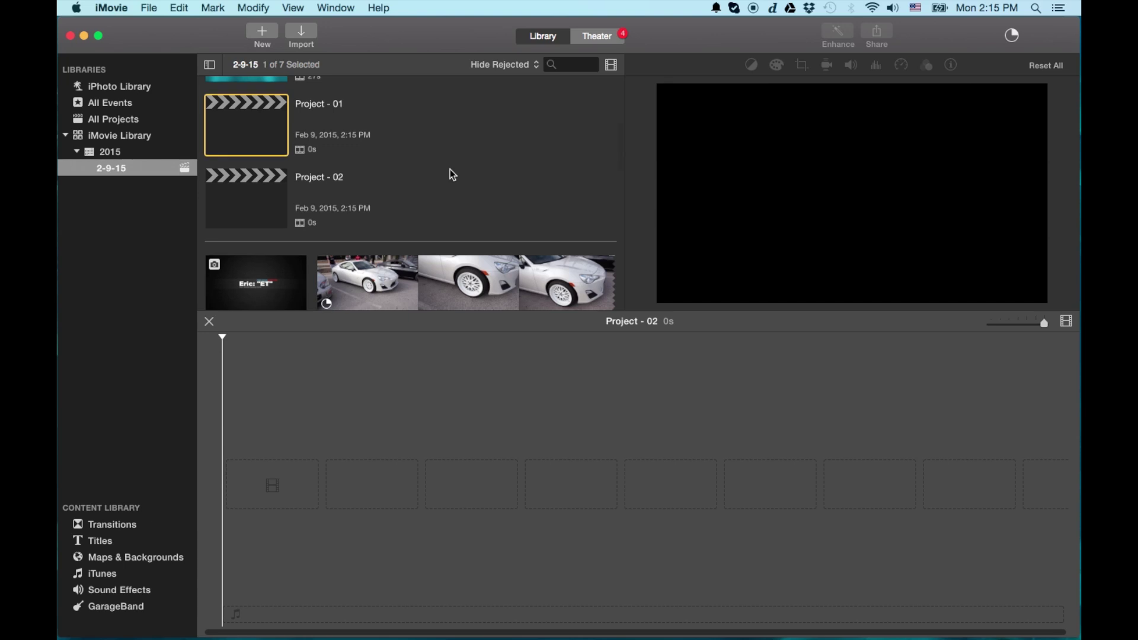
{"action": "scroll", "coordinate": [449, 169], "scroll_direction": "down", "scroll_amount": 5}
Select Project - 01, then import the 1.6m maroon car side clip into 2-9-15.
{"action": "scroll", "coordinate": [450, 169], "scroll_direction": "up", "scroll_amount": 3}
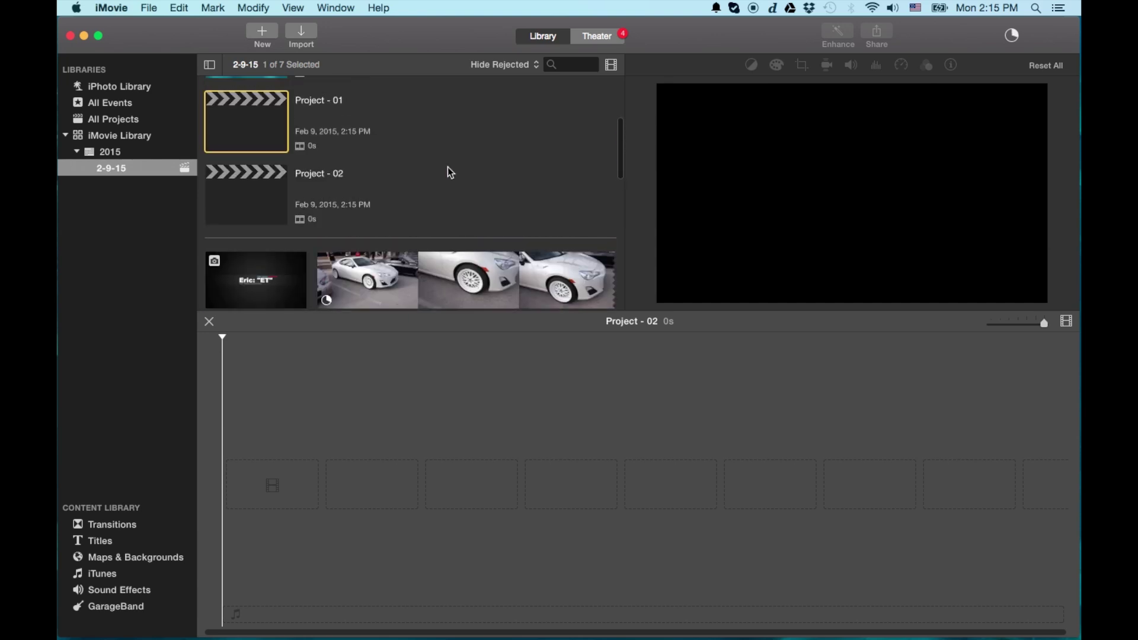
{"action": "left_click", "coordinate": [265, 31]}
{"action": "left_click", "coordinate": [412, 144]}
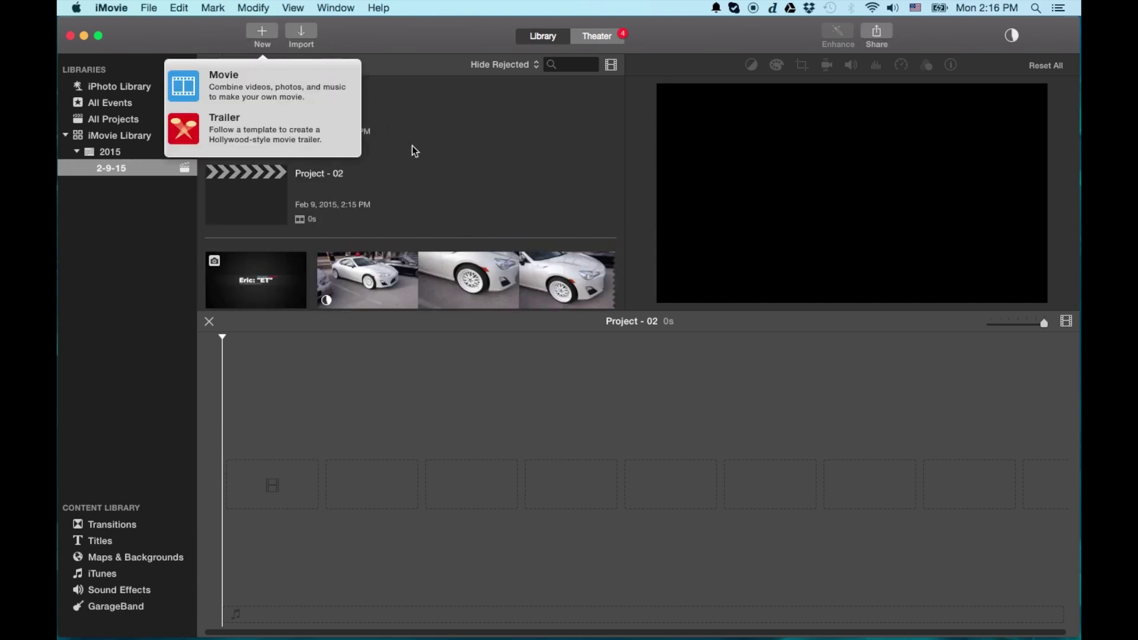
{"action": "left_click", "coordinate": [307, 38]}
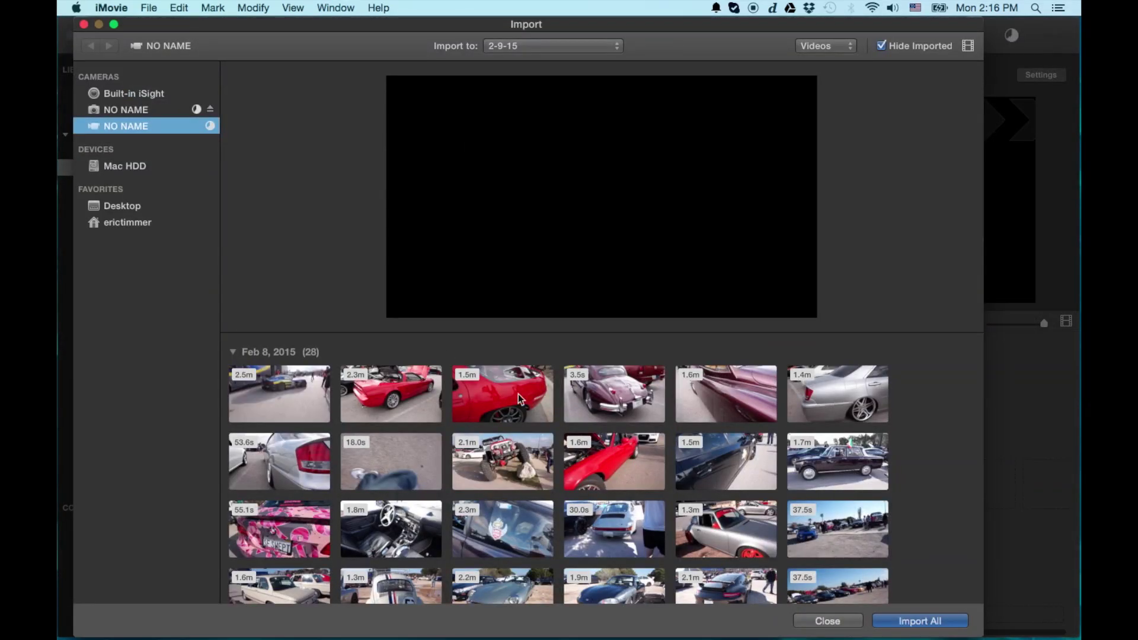
{"action": "scroll", "coordinate": [703, 392], "scroll_direction": "down", "scroll_amount": 1}
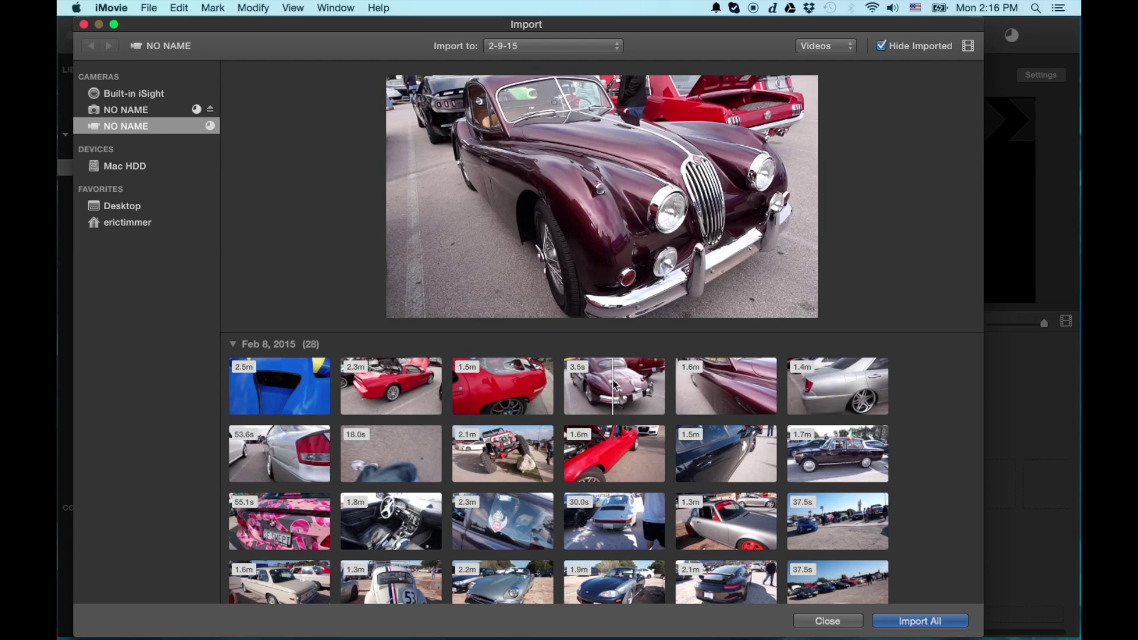
{"action": "left_click", "coordinate": [613, 384]}
{"action": "left_click", "coordinate": [725, 386]}
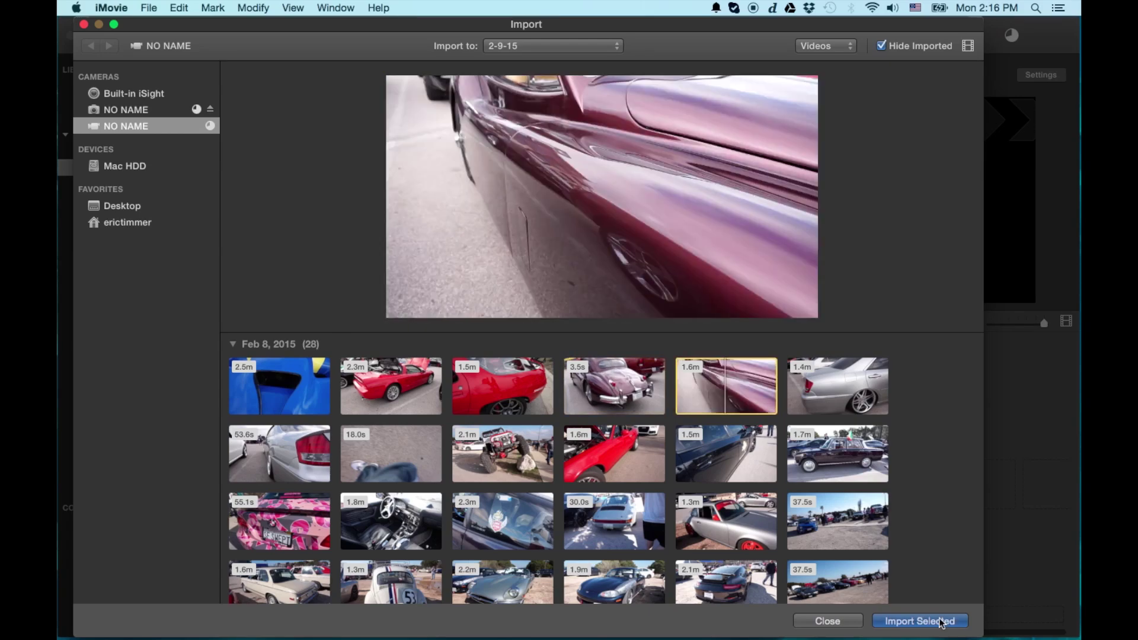
{"action": "left_click", "coordinate": [941, 622]}
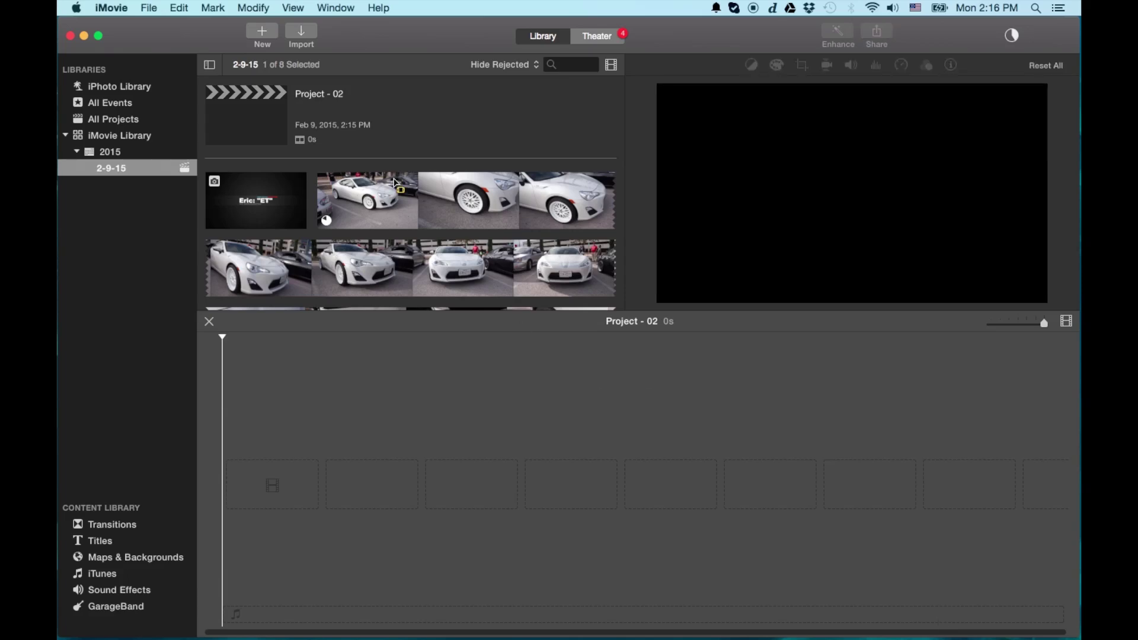
{"action": "scroll", "coordinate": [399, 182], "scroll_direction": "up", "scroll_amount": 3}
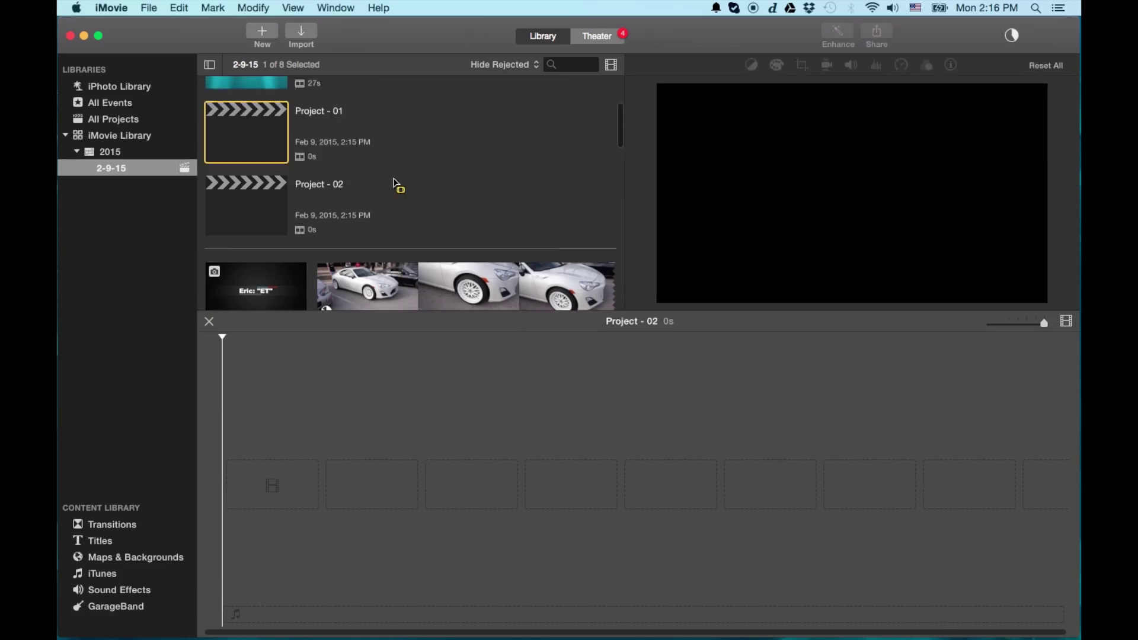
Open Project - 01 and add an 11-second range of the white car clip to its timeline.
{"action": "double_click", "coordinate": [257, 129]}
{"action": "scroll", "coordinate": [356, 154], "scroll_direction": "down", "scroll_amount": 1}
{"action": "scroll", "coordinate": [396, 172], "scroll_direction": "down", "scroll_amount": 2}
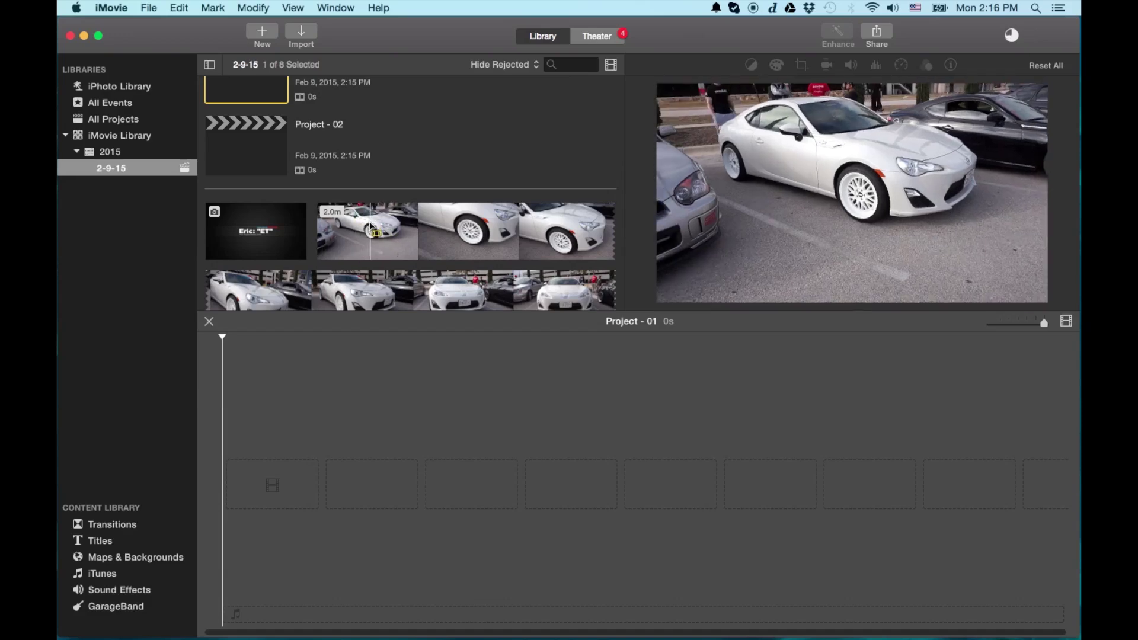
{"action": "scroll", "coordinate": [319, 144], "scroll_direction": "up", "scroll_amount": 2}
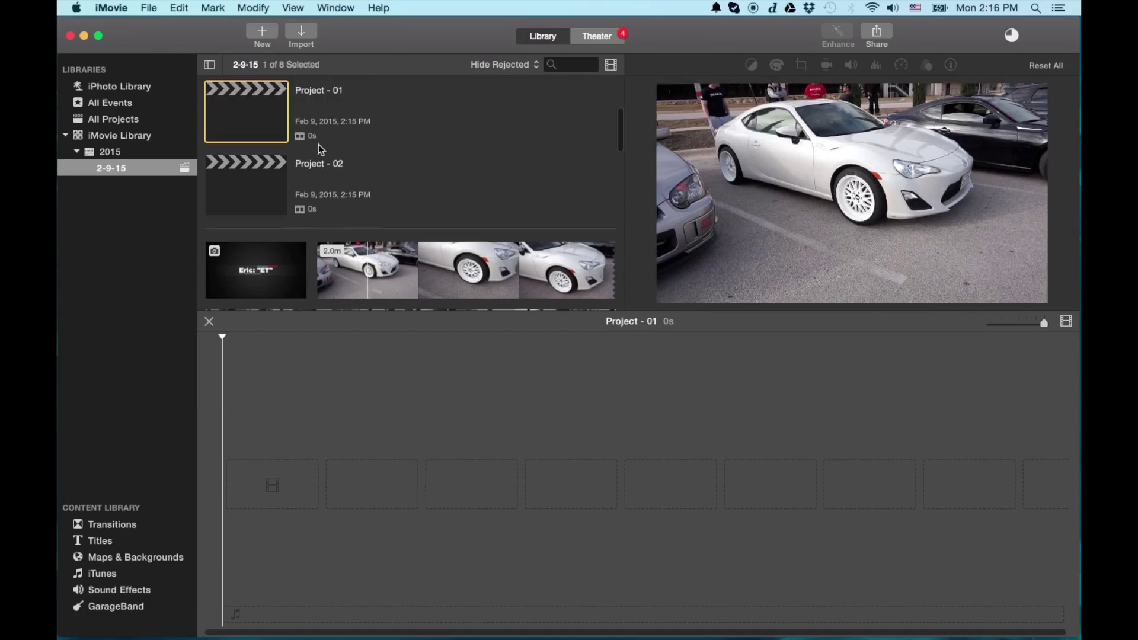
{"action": "left_click", "coordinate": [251, 108]}
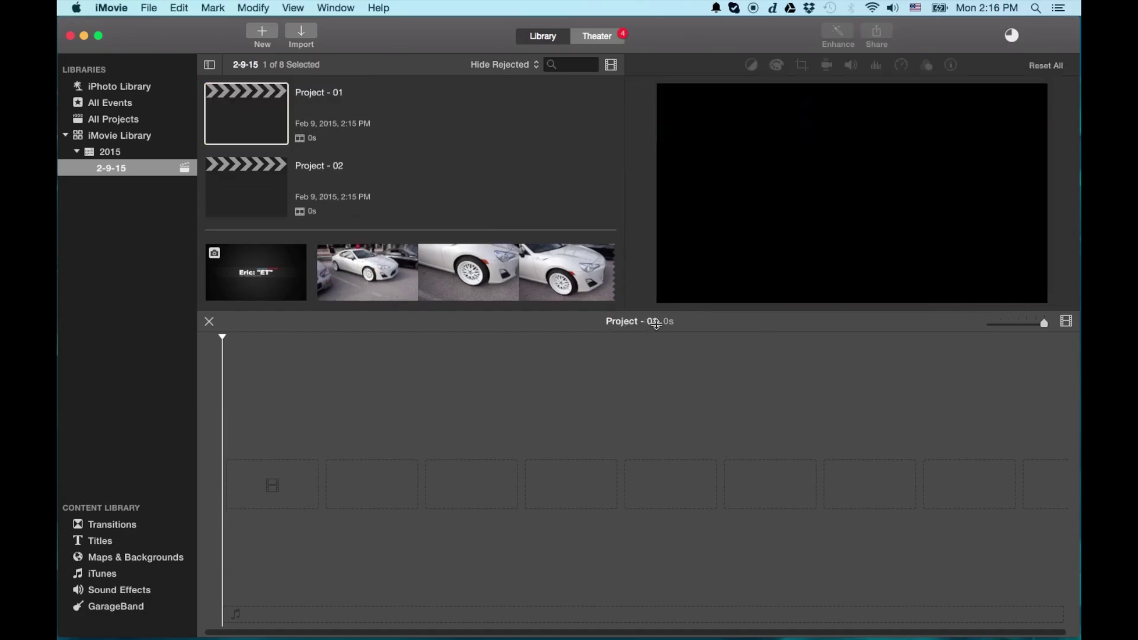
{"action": "scroll", "coordinate": [459, 124], "scroll_direction": "down", "scroll_amount": 3}
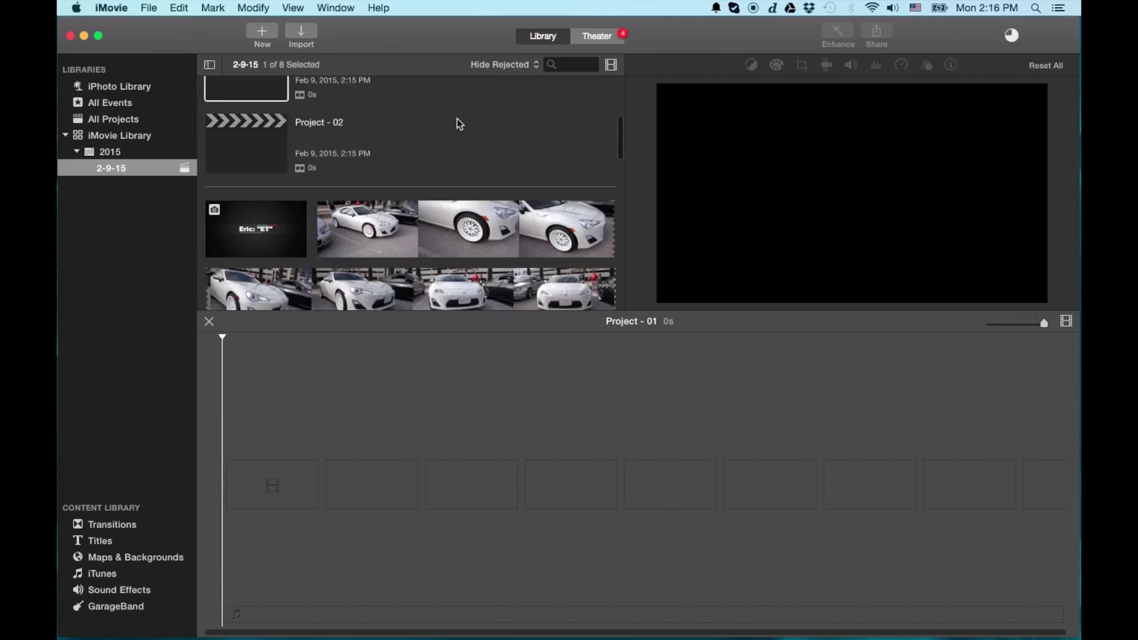
{"action": "left_click_drag", "start_coordinate": [339, 228], "coordinate": [565, 228]}
{"action": "left_click_drag", "start_coordinate": [405, 230], "coordinate": [388, 457]}
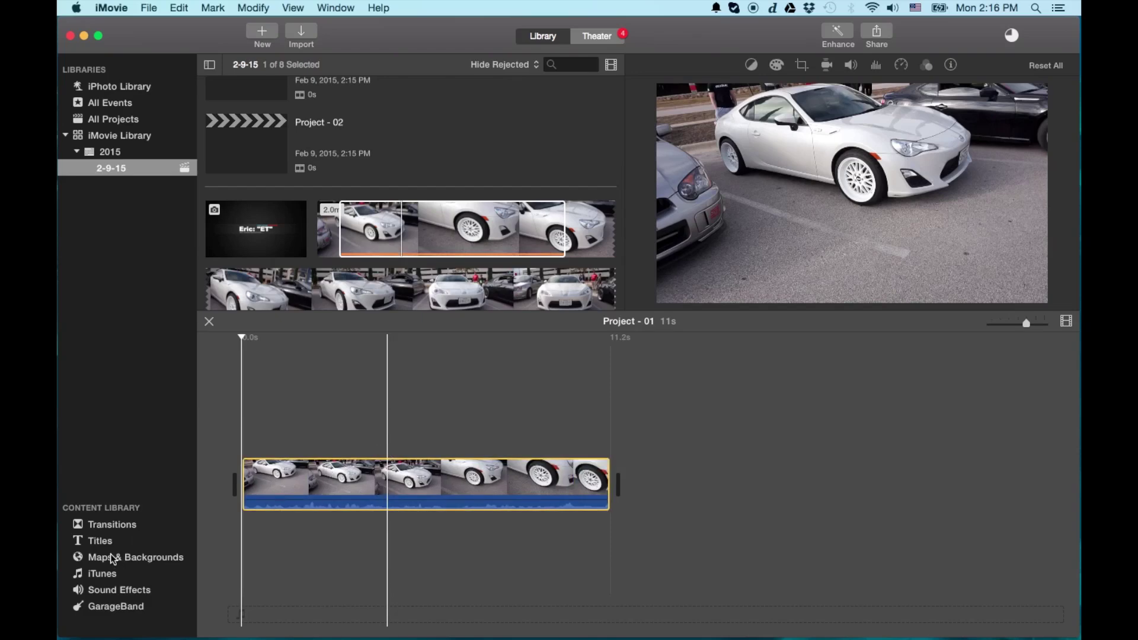
Put a Mosaic transition at the white car clip's start and Fade to Black at its end.
{"action": "left_click", "coordinate": [116, 524]}
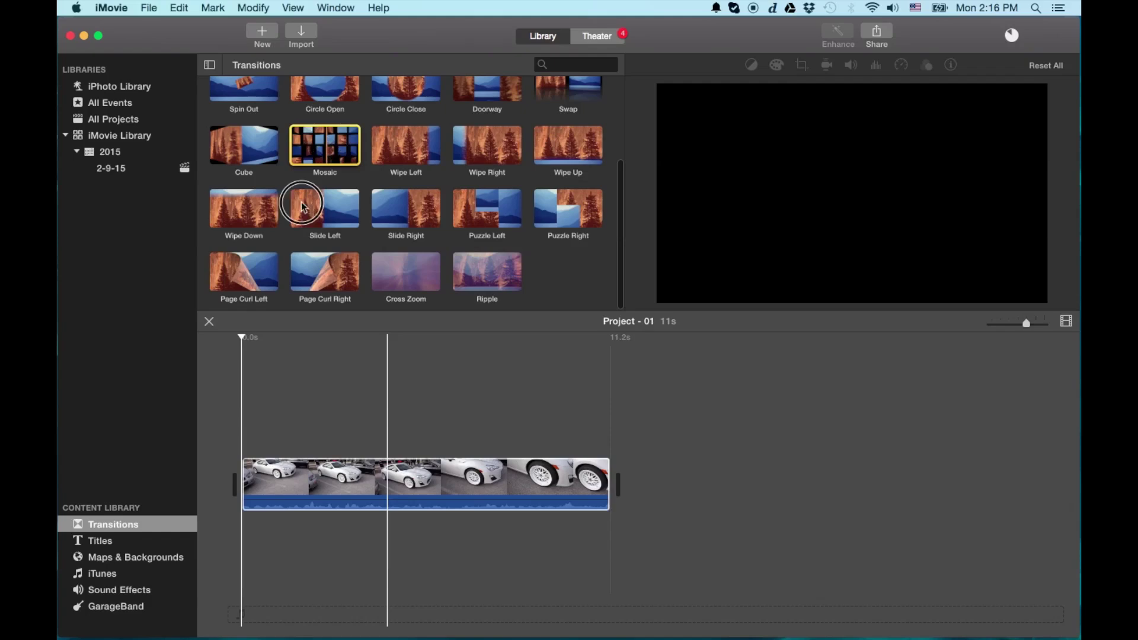
{"action": "left_click_drag", "start_coordinate": [303, 206], "coordinate": [235, 470]}
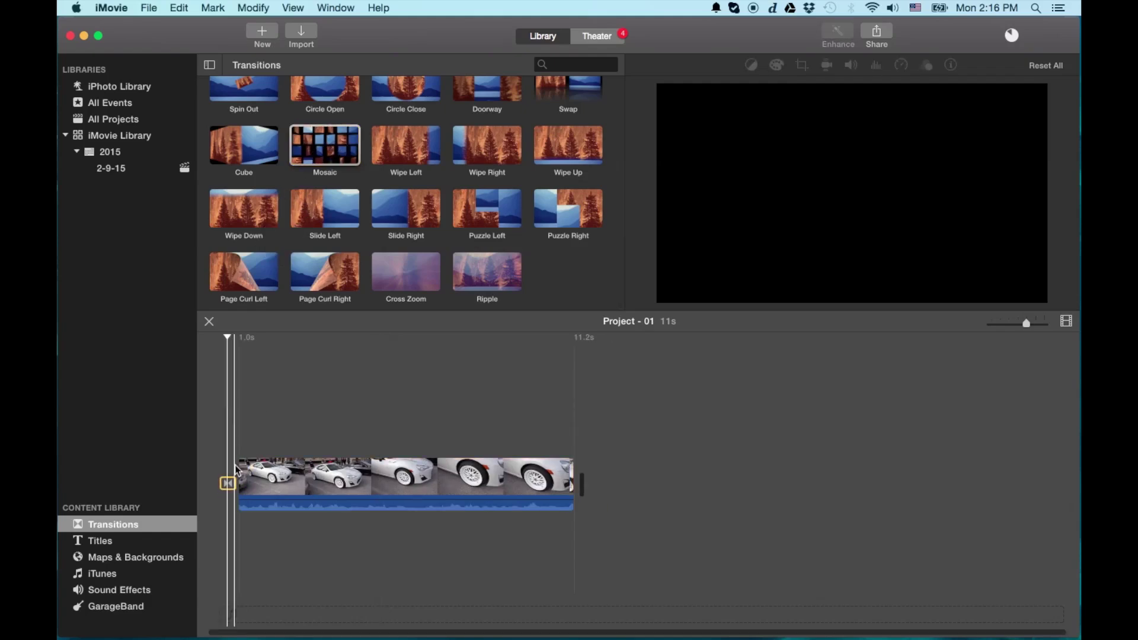
{"action": "scroll", "coordinate": [349, 183], "scroll_direction": "up", "scroll_amount": 5}
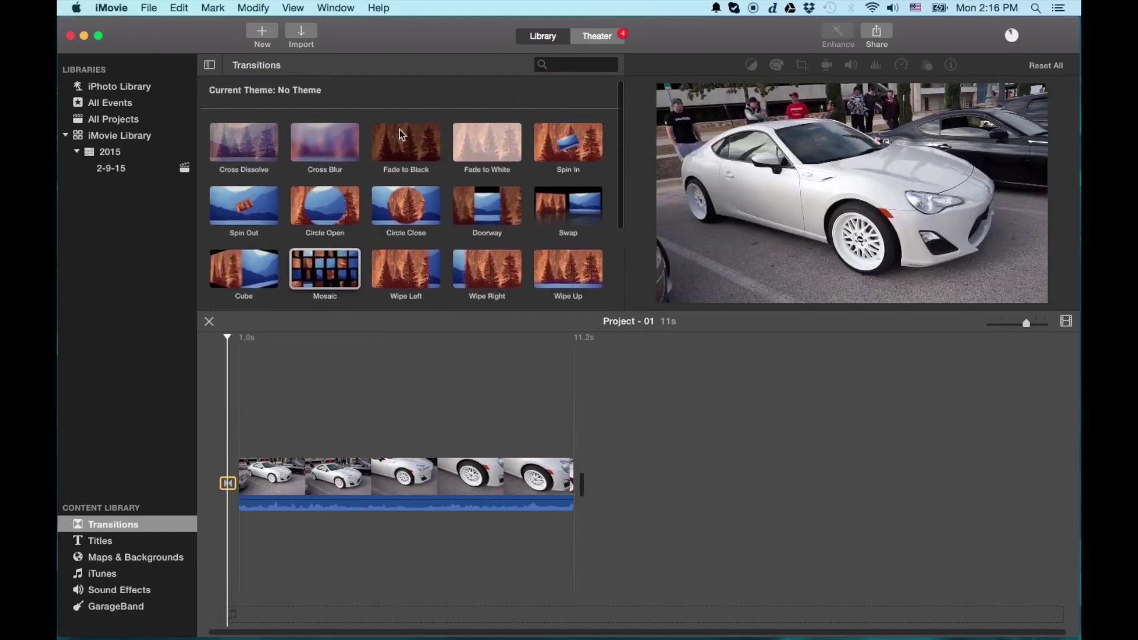
{"action": "left_click", "coordinate": [402, 144]}
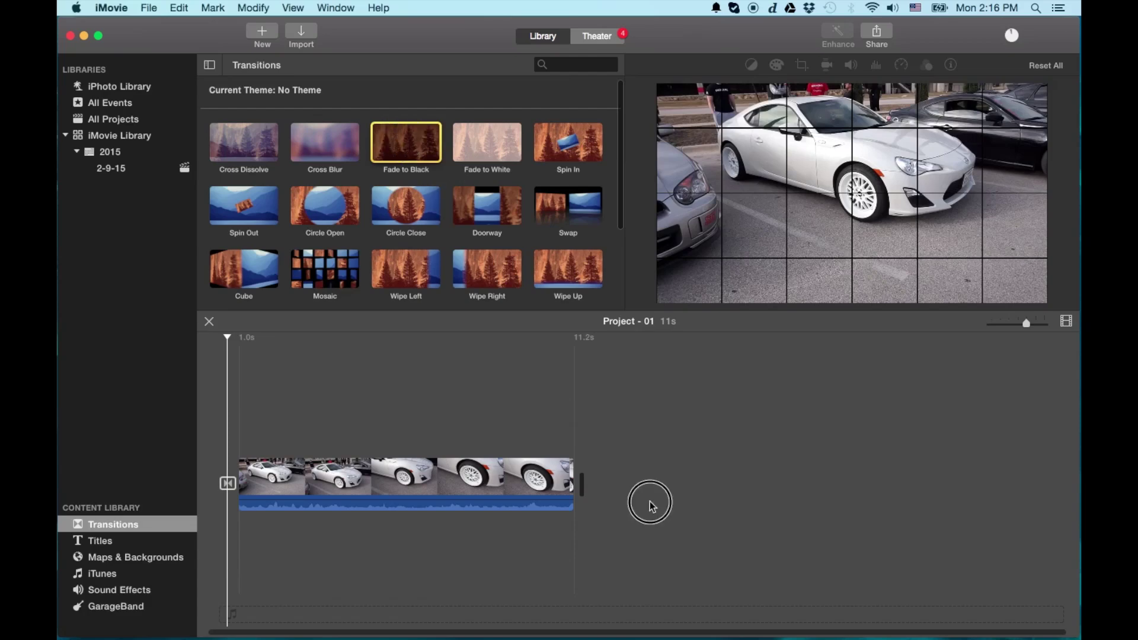
{"action": "left_click_drag", "start_coordinate": [650, 504], "coordinate": [602, 475]}
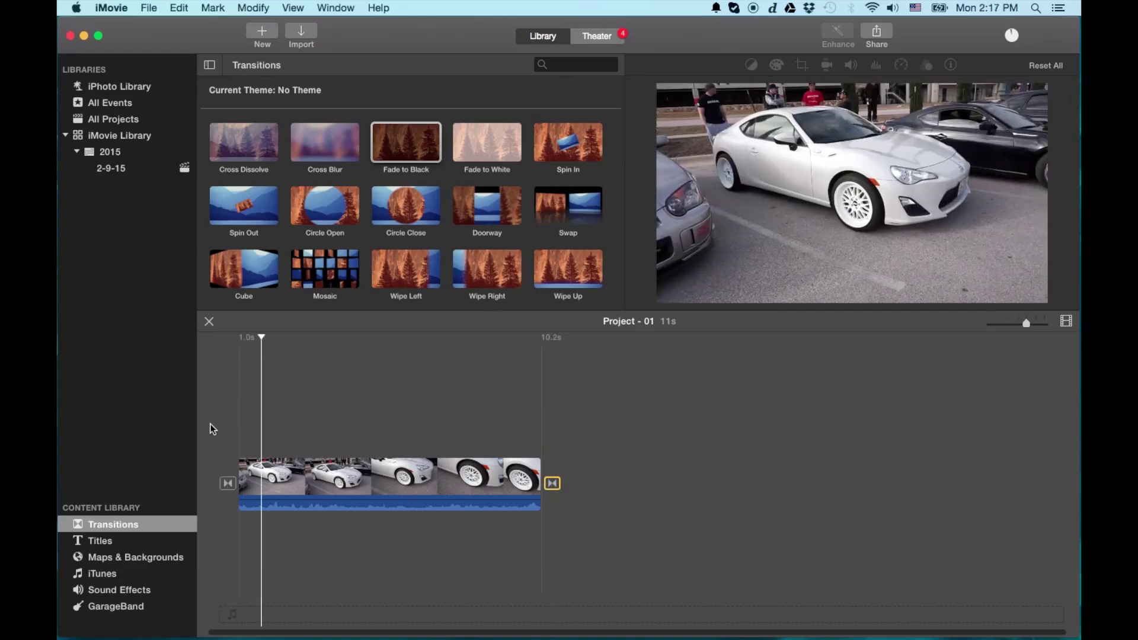
{"action": "key", "text": "XF86AudioMute"}
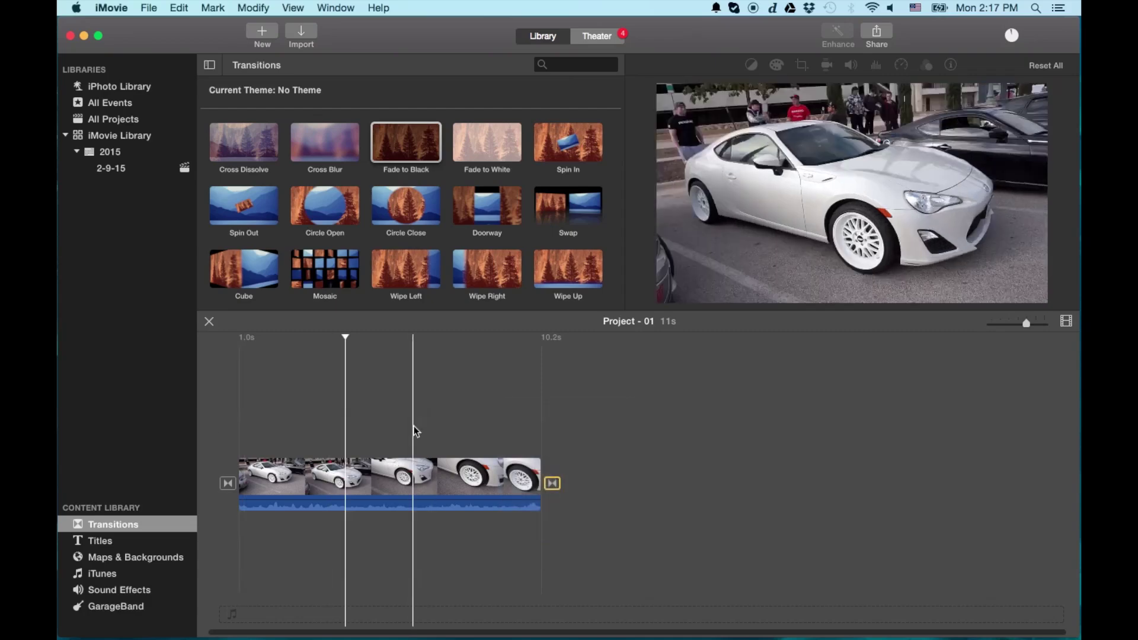
Return to the 2-9-15 event's clips and select Project - 02.
{"action": "scroll", "coordinate": [308, 257], "scroll_direction": "up", "scroll_amount": 2}
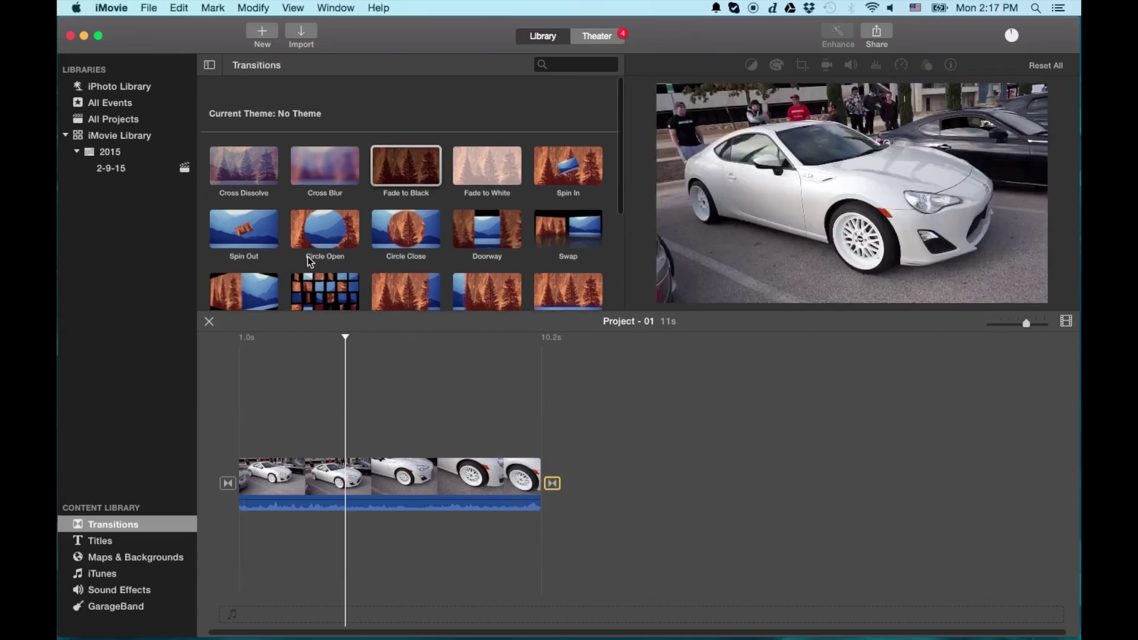
{"action": "left_click", "coordinate": [114, 167]}
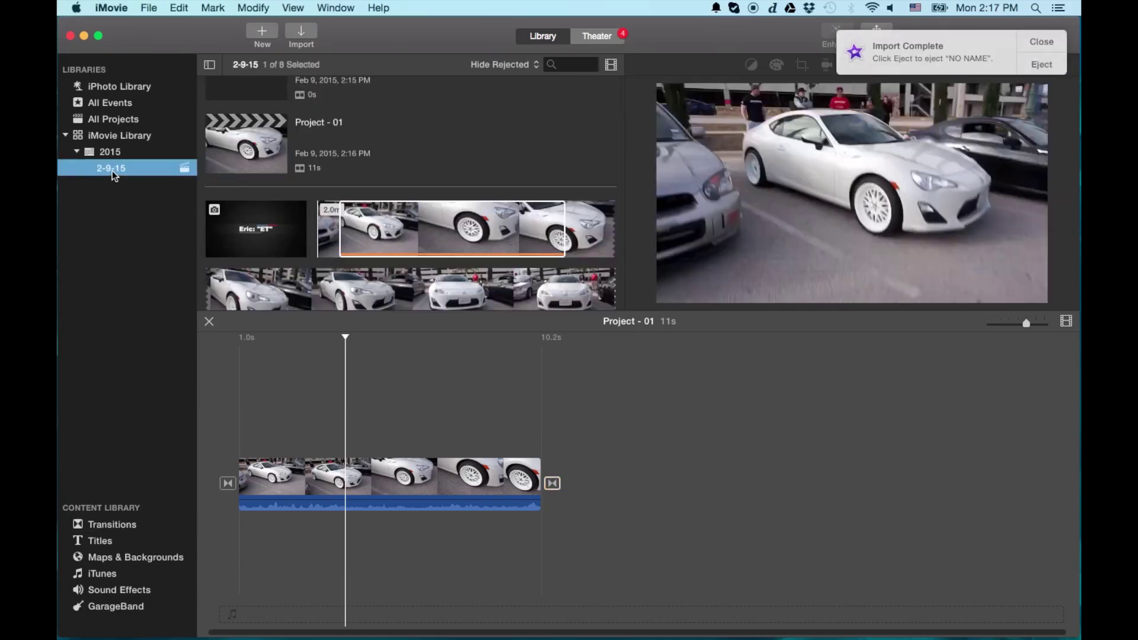
{"action": "scroll", "coordinate": [267, 157], "scroll_direction": "up", "scroll_amount": 3}
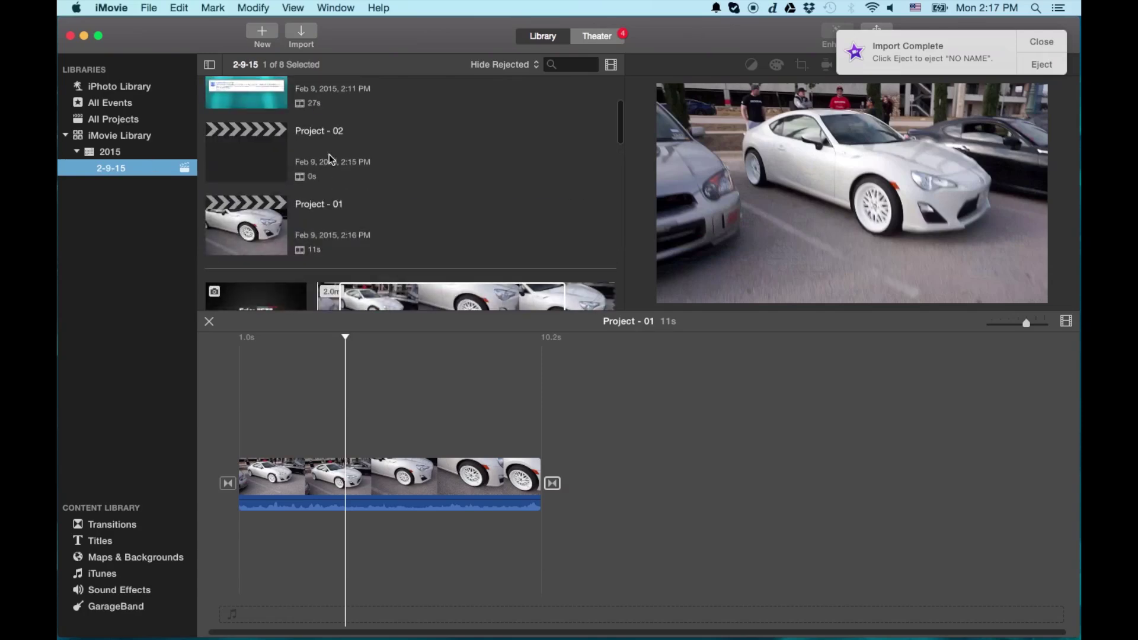
{"action": "scroll", "coordinate": [329, 154], "scroll_direction": "down", "scroll_amount": 2}
{"action": "scroll", "coordinate": [329, 155], "scroll_direction": "up", "scroll_amount": 3}
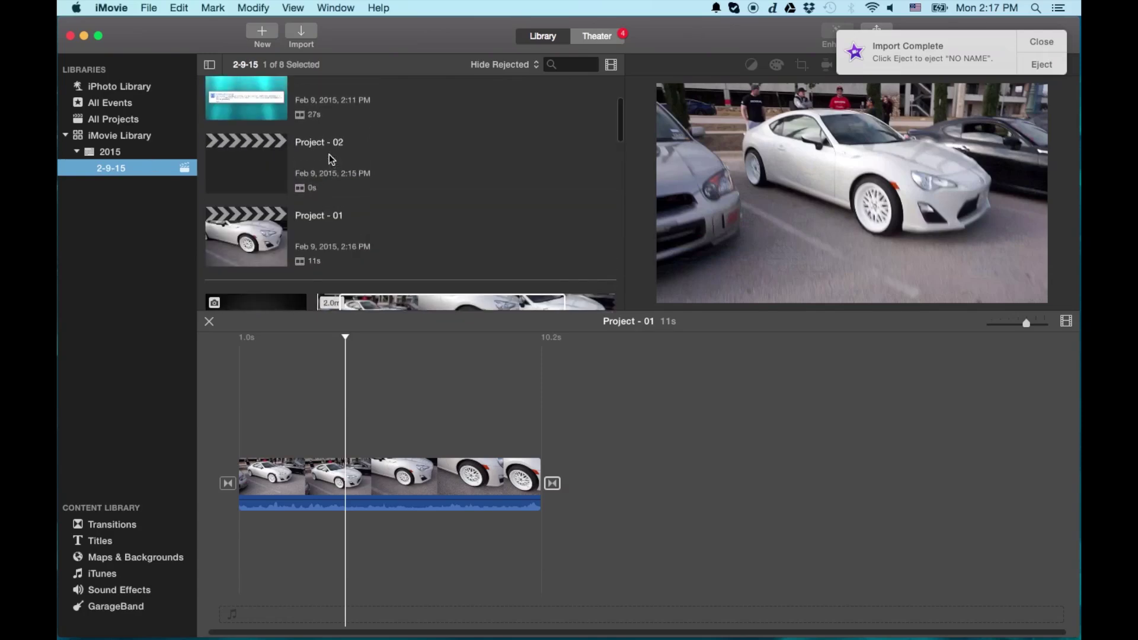
{"action": "left_click", "coordinate": [267, 154]}
Open Project - 02 and add a 17-second range of burgundy Clip #104 to its timeline.
{"action": "double_click", "coordinate": [266, 153]}
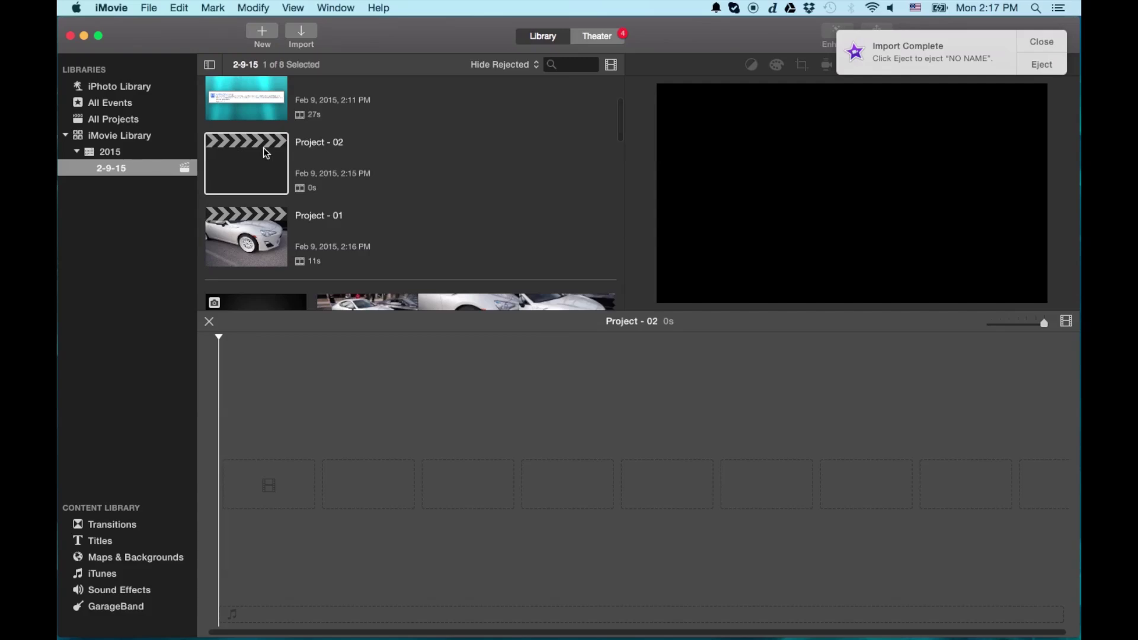
{"action": "scroll", "coordinate": [442, 290], "scroll_direction": "down", "scroll_amount": 10}
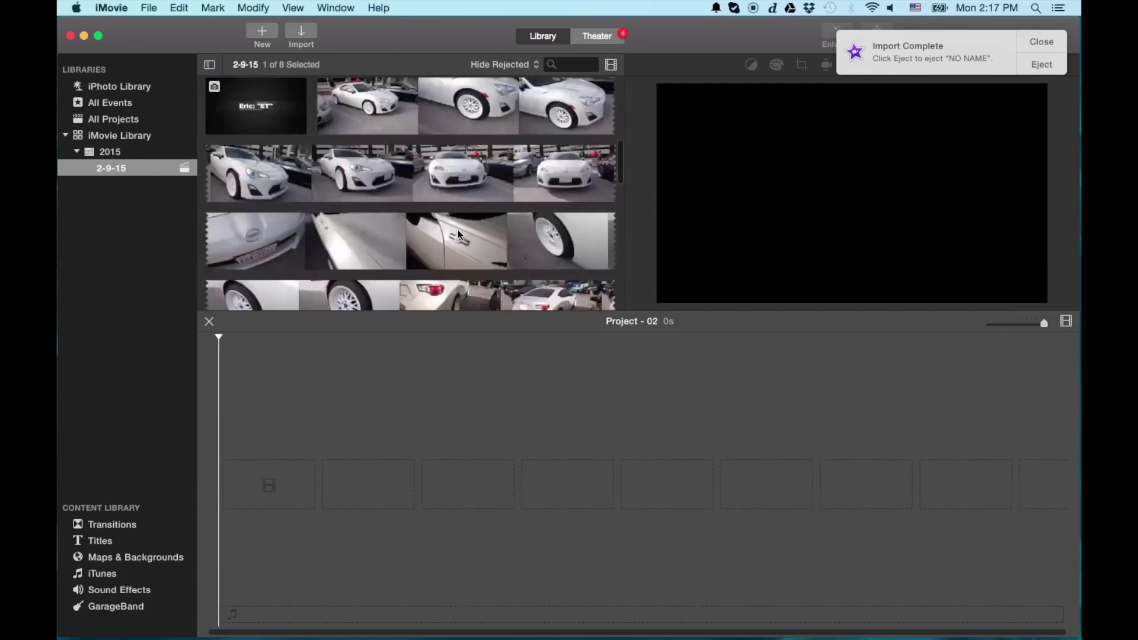
{"action": "scroll", "coordinate": [460, 234], "scroll_direction": "down", "scroll_amount": 3}
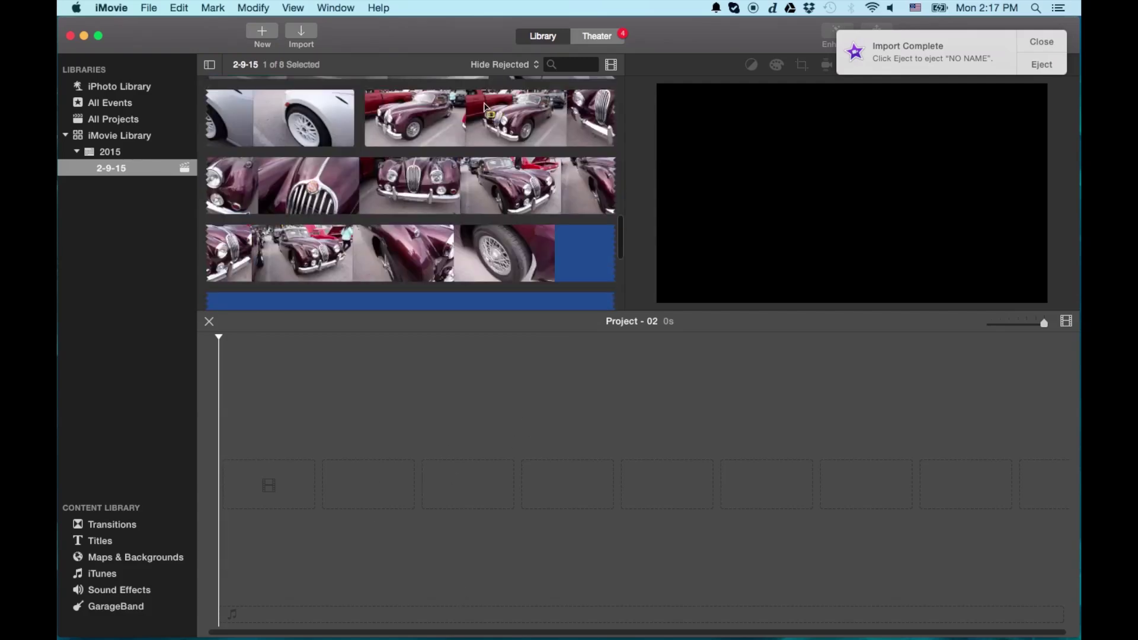
{"action": "left_click", "coordinate": [468, 116]}
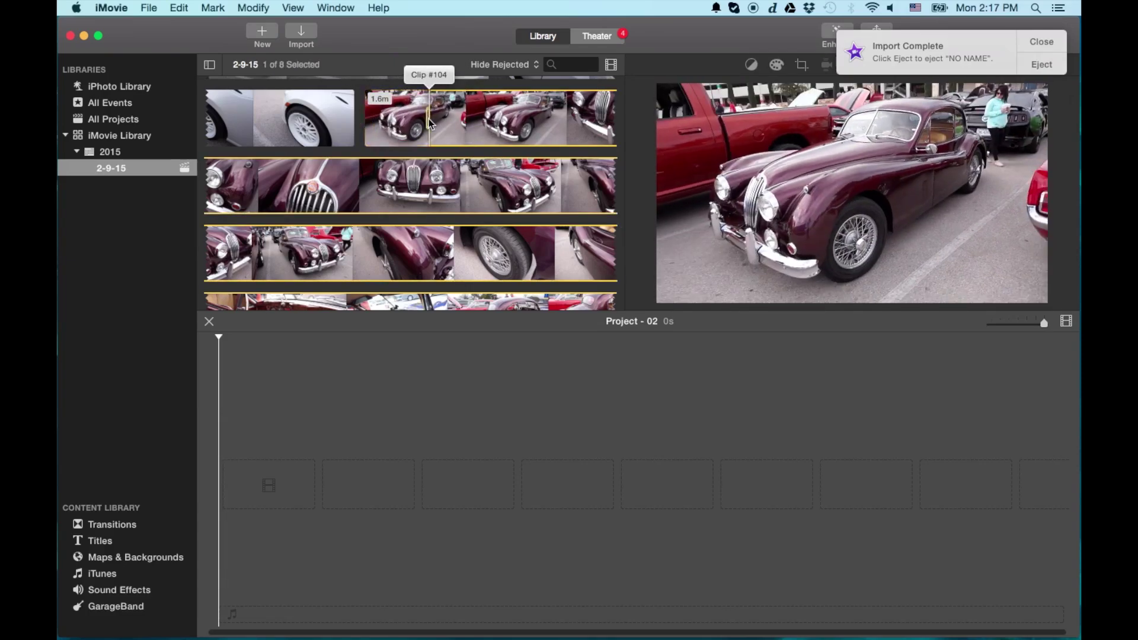
{"action": "left_click_drag", "start_coordinate": [430, 122], "coordinate": [373, 181]}
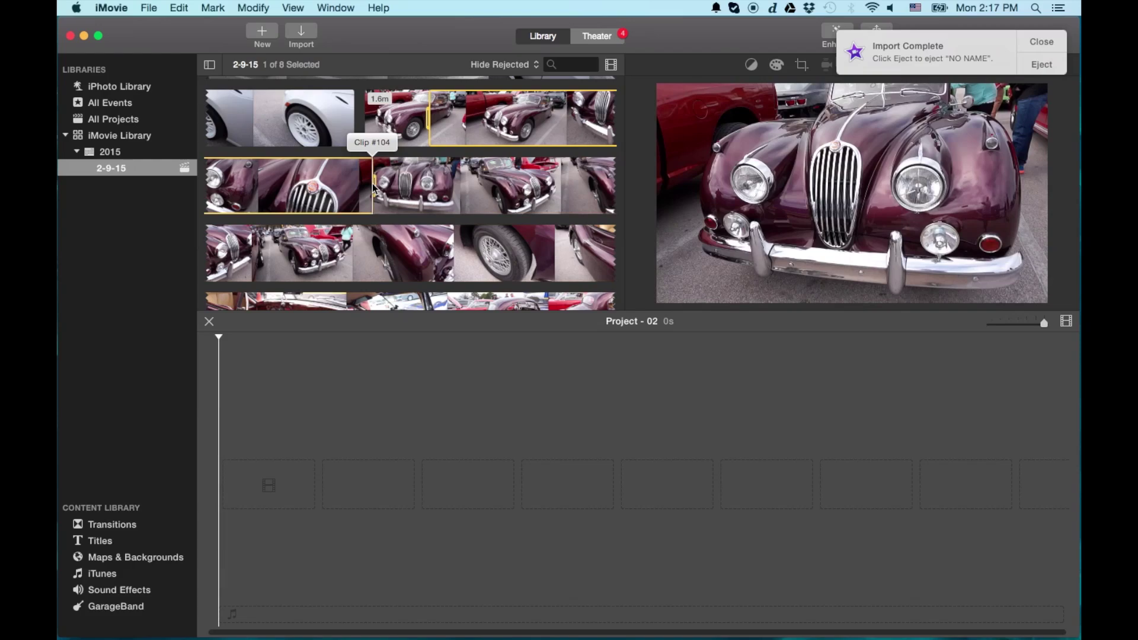
{"action": "left_click_drag", "start_coordinate": [471, 115], "coordinate": [313, 424]}
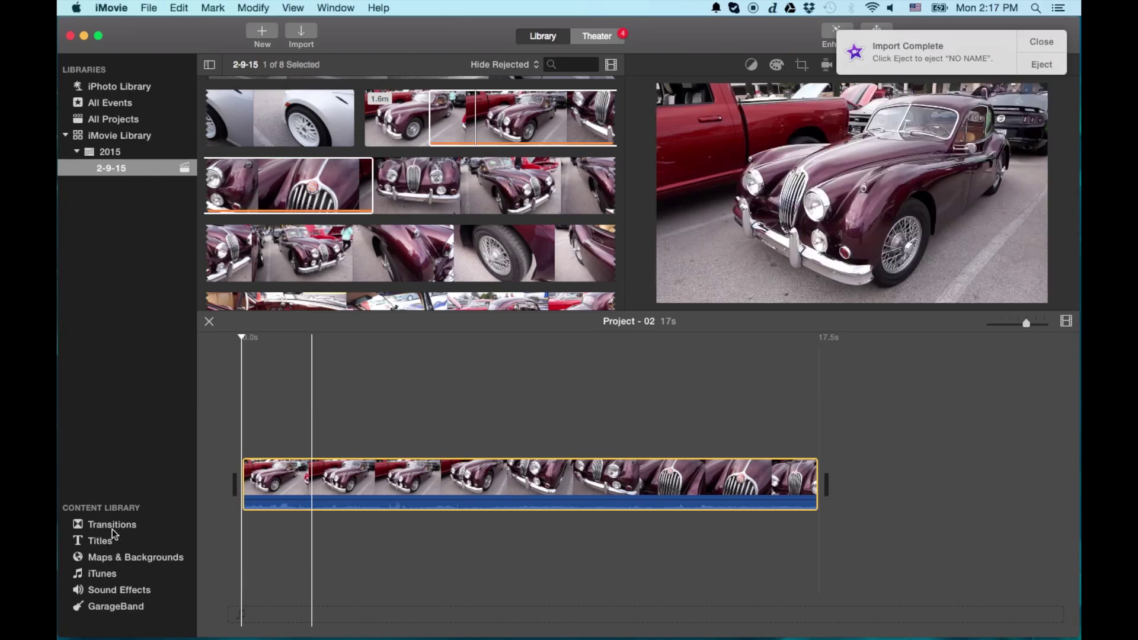
{"action": "left_click", "coordinate": [112, 530]}
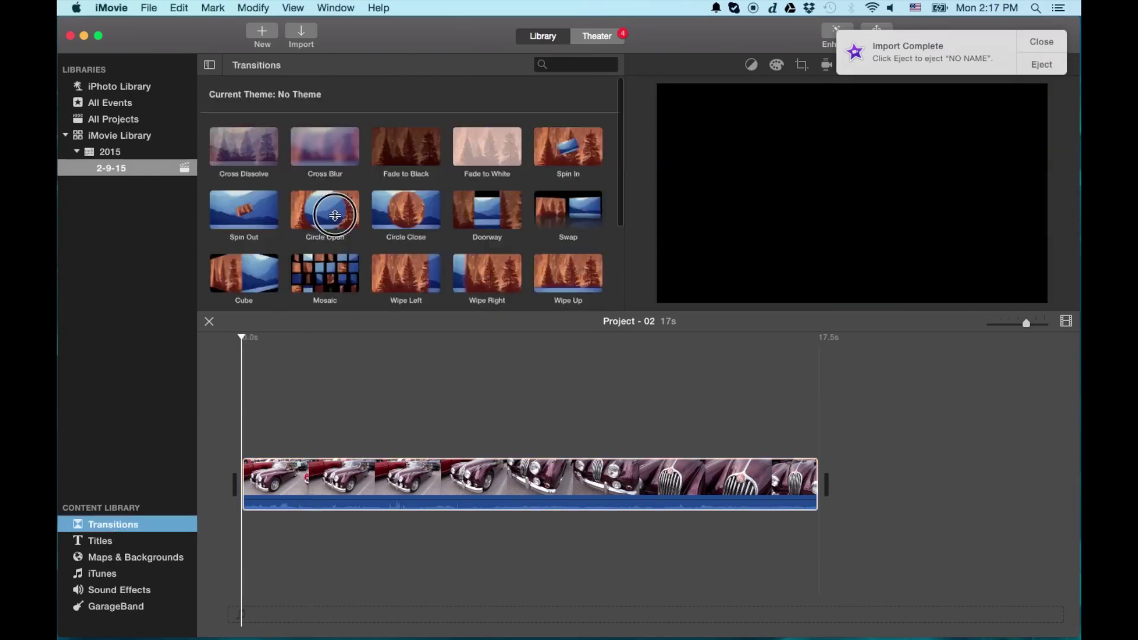
Place Circle Open at the burgundy clip's start and Fade to White at its end.
{"action": "left_click_drag", "start_coordinate": [325, 211], "coordinate": [227, 468]}
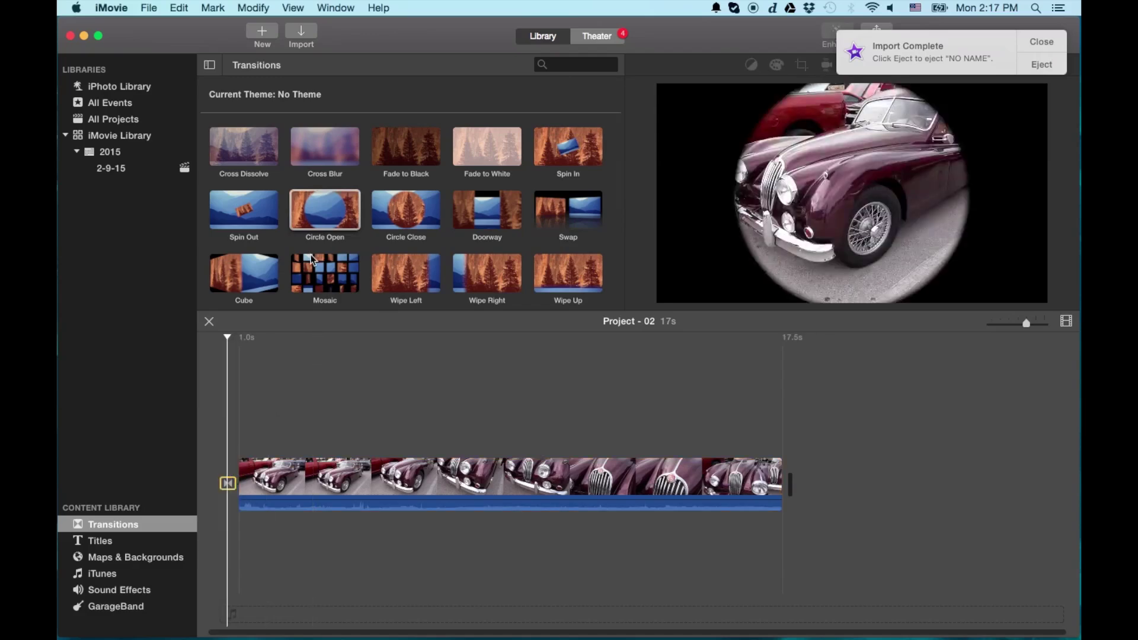
{"action": "left_click", "coordinate": [474, 146]}
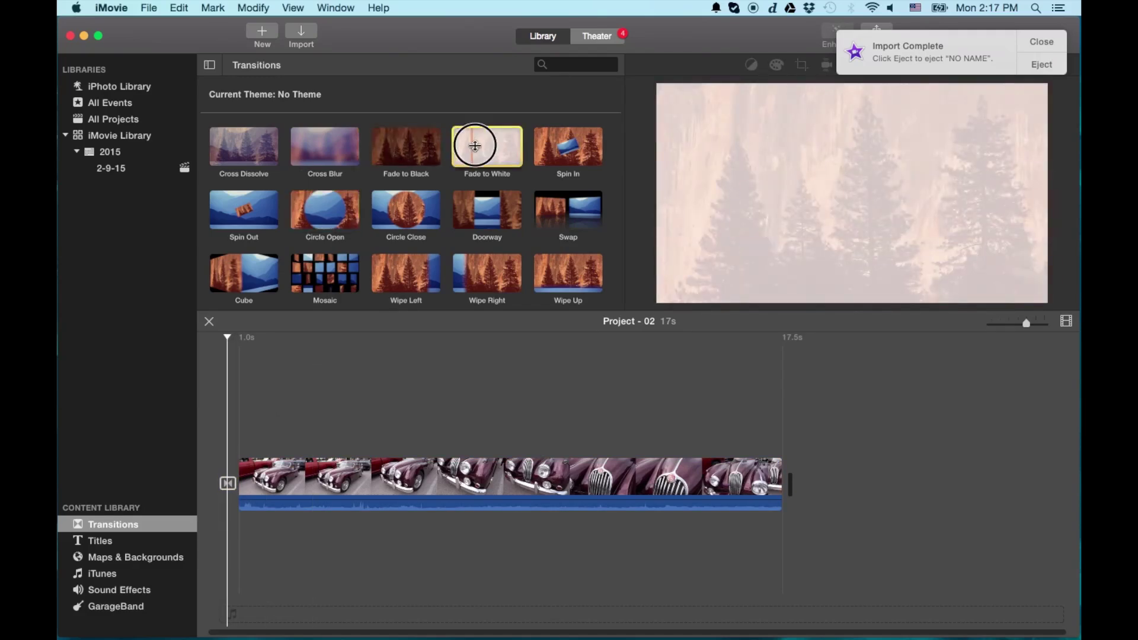
{"action": "left_click_drag", "start_coordinate": [475, 145], "coordinate": [784, 468]}
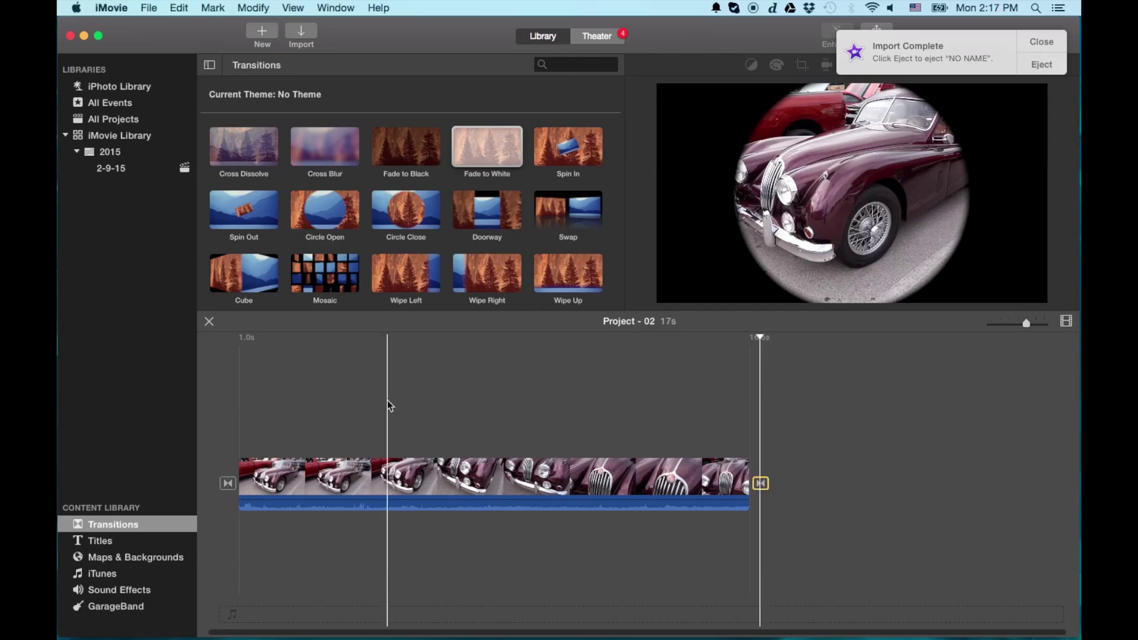
Dismiss the Import Complete notice and preview Project - 02 from the beginning.
{"action": "left_click", "coordinate": [215, 437]}
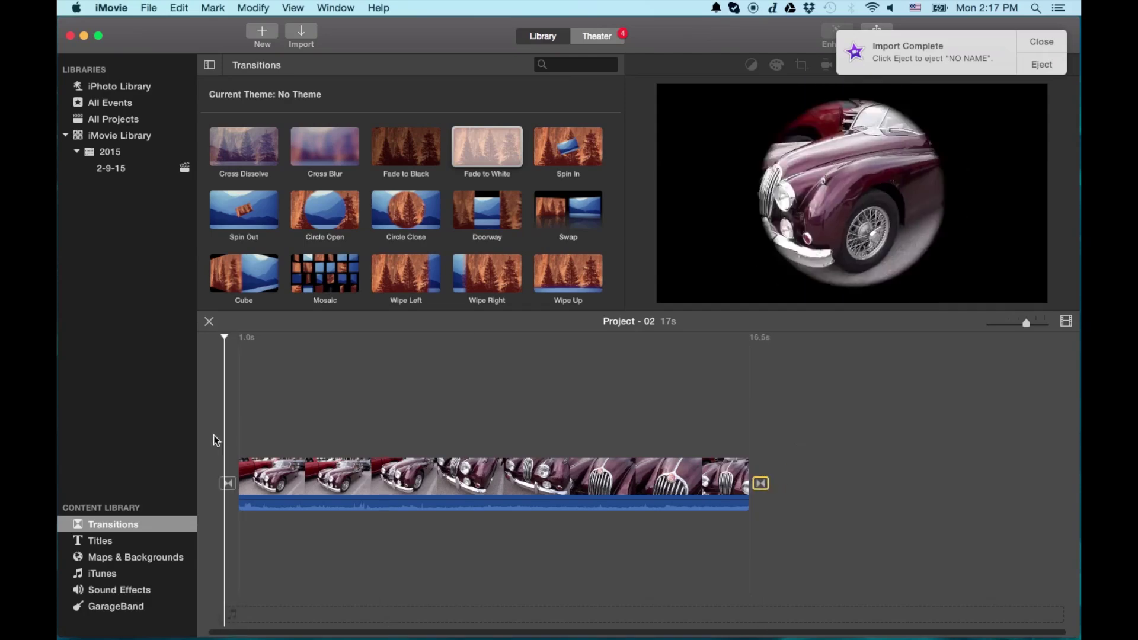
{"action": "key", "text": "space"}
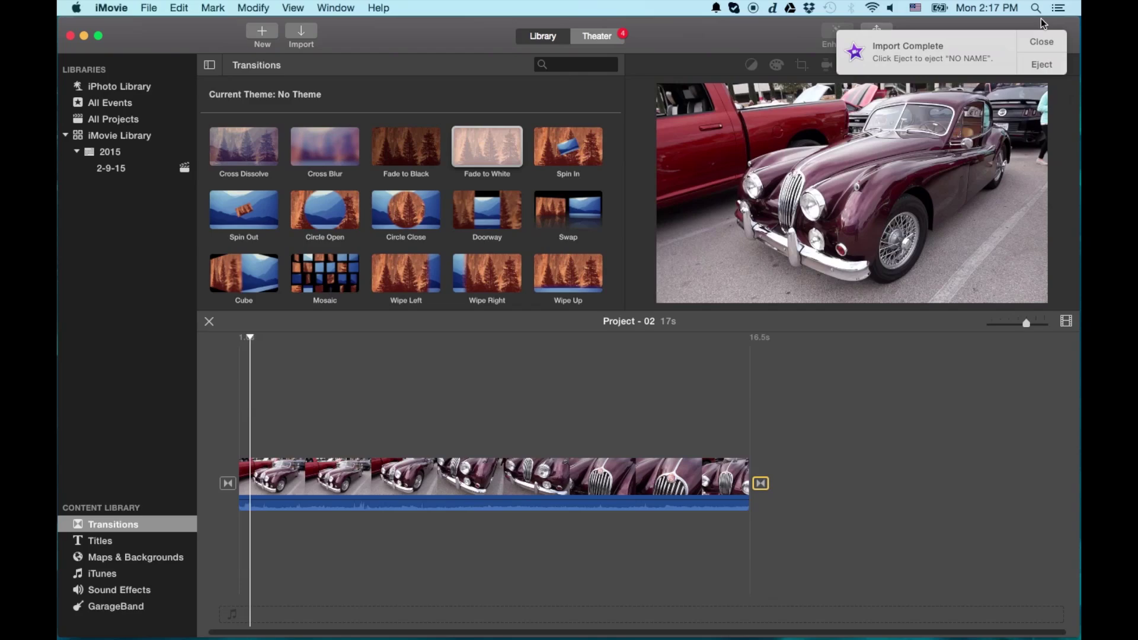
{"action": "left_click", "coordinate": [1041, 41]}
{"action": "left_click", "coordinate": [209, 429]}
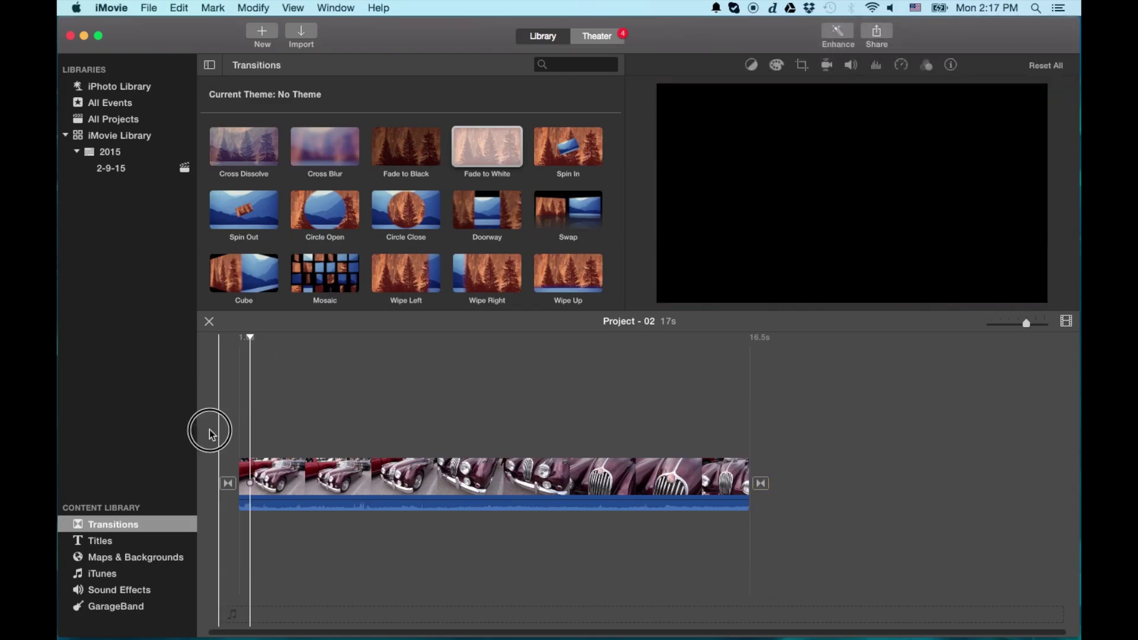
{"action": "key", "text": "space"}
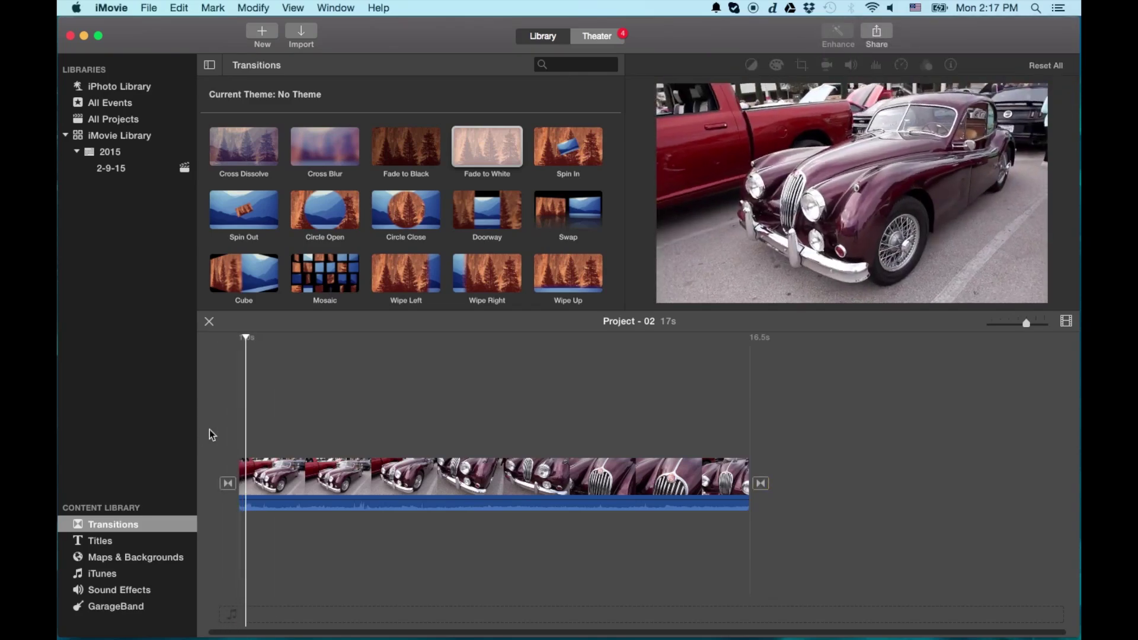
{"action": "key", "text": "space"}
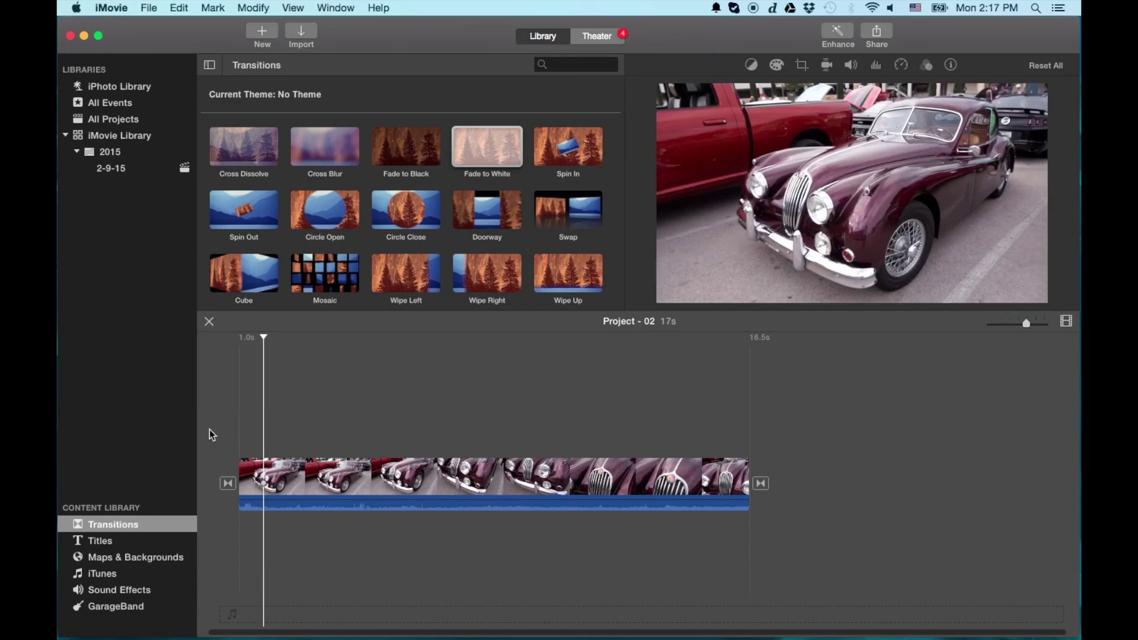
{"action": "scroll", "coordinate": [227, 198], "scroll_direction": "up", "scroll_amount": 2}
From the 2-9-15 event, open Project - 01 and bring up the Import window.
{"action": "left_click", "coordinate": [118, 171]}
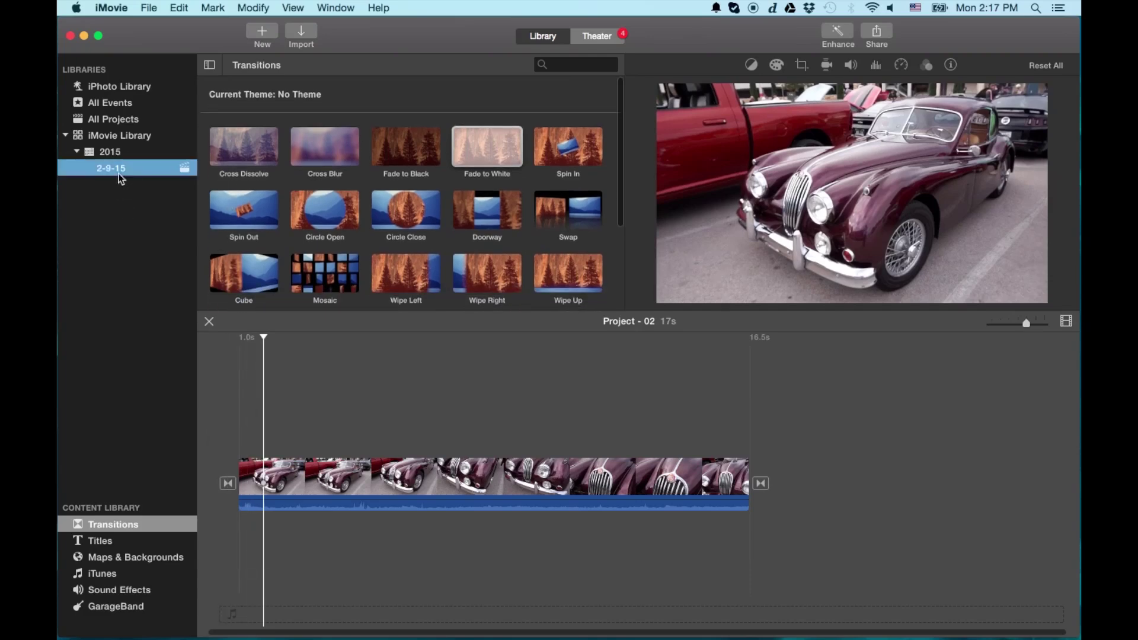
{"action": "scroll", "coordinate": [401, 205], "scroll_direction": "up", "scroll_amount": 5}
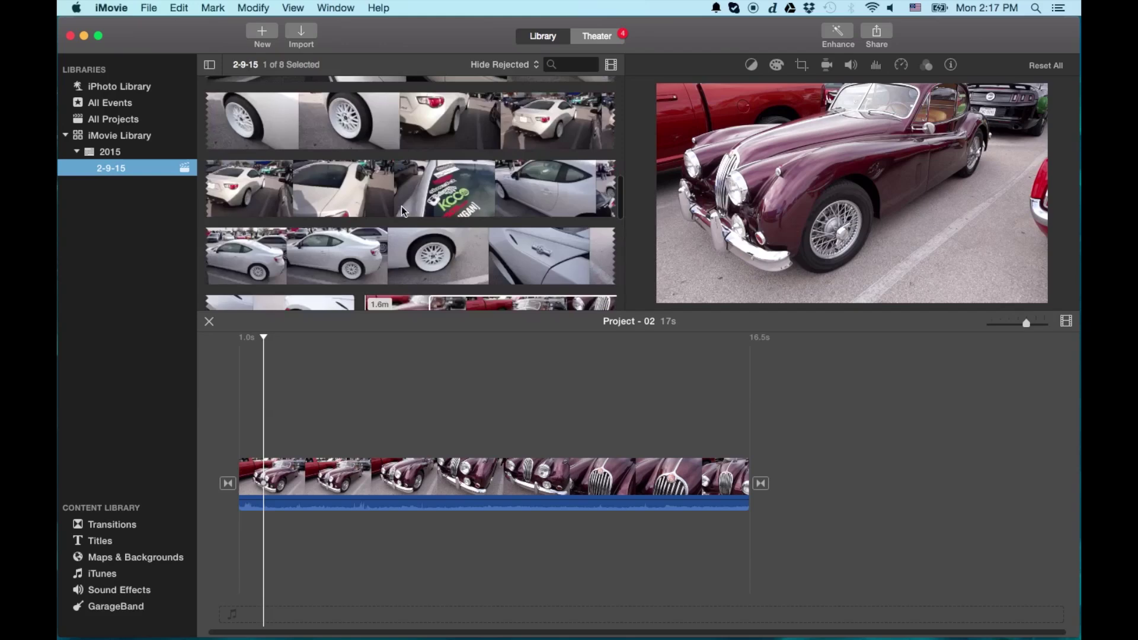
{"action": "scroll", "coordinate": [400, 205], "scroll_direction": "up", "scroll_amount": 5}
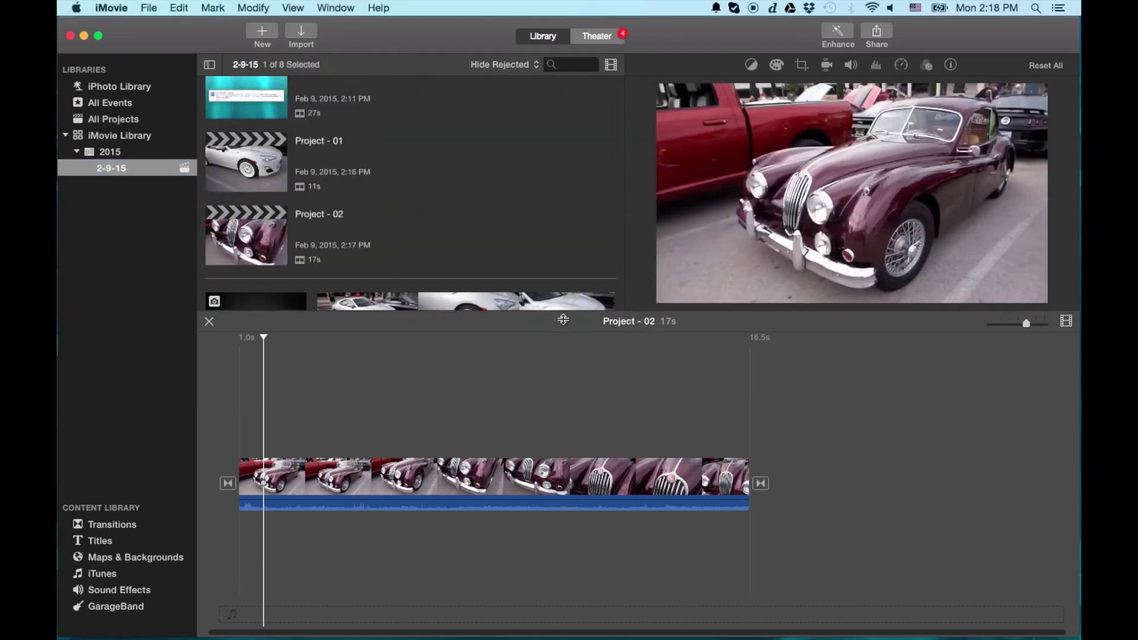
{"action": "left_click", "coordinate": [256, 148]}
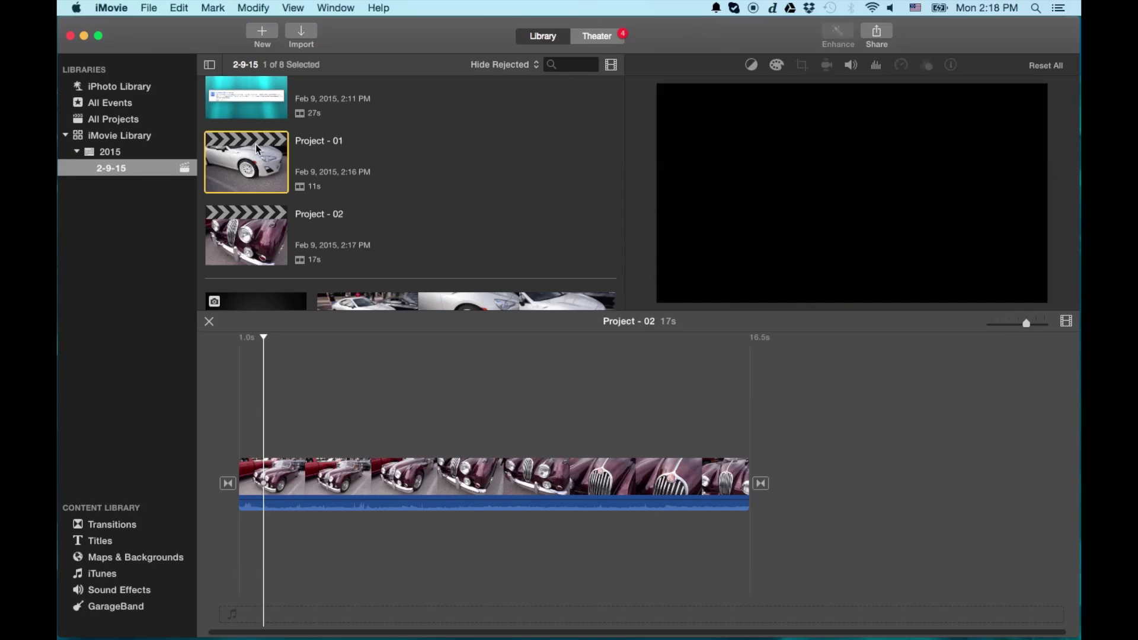
{"action": "scroll", "coordinate": [384, 195], "scroll_direction": "up", "scroll_amount": 3}
{"action": "scroll", "coordinate": [386, 195], "scroll_direction": "up", "scroll_amount": 2}
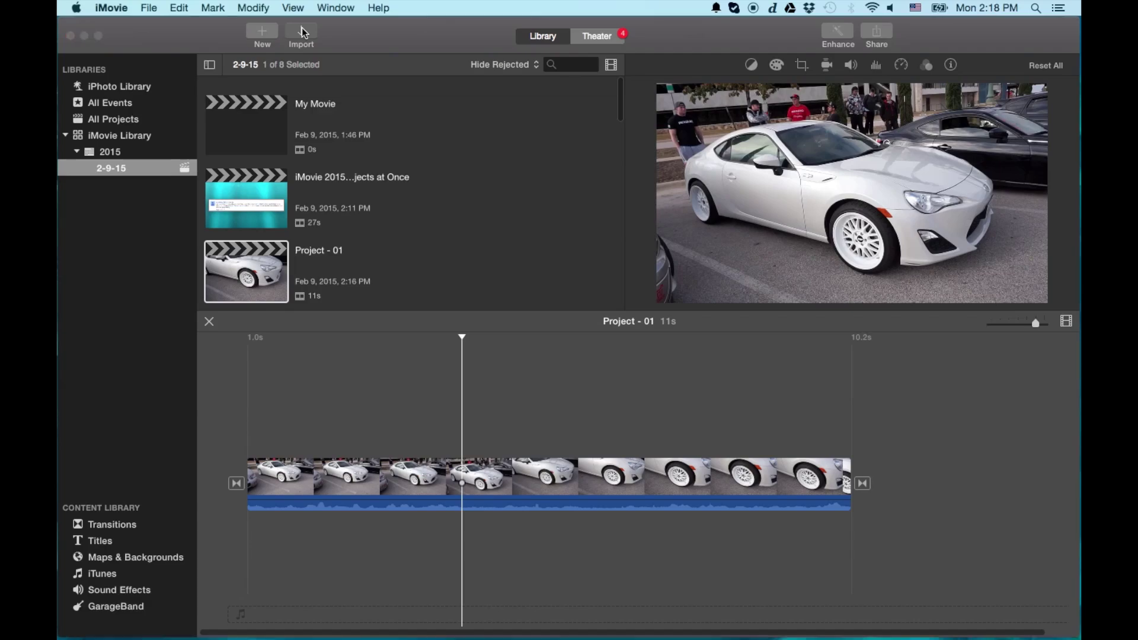
{"action": "left_click", "coordinate": [301, 32]}
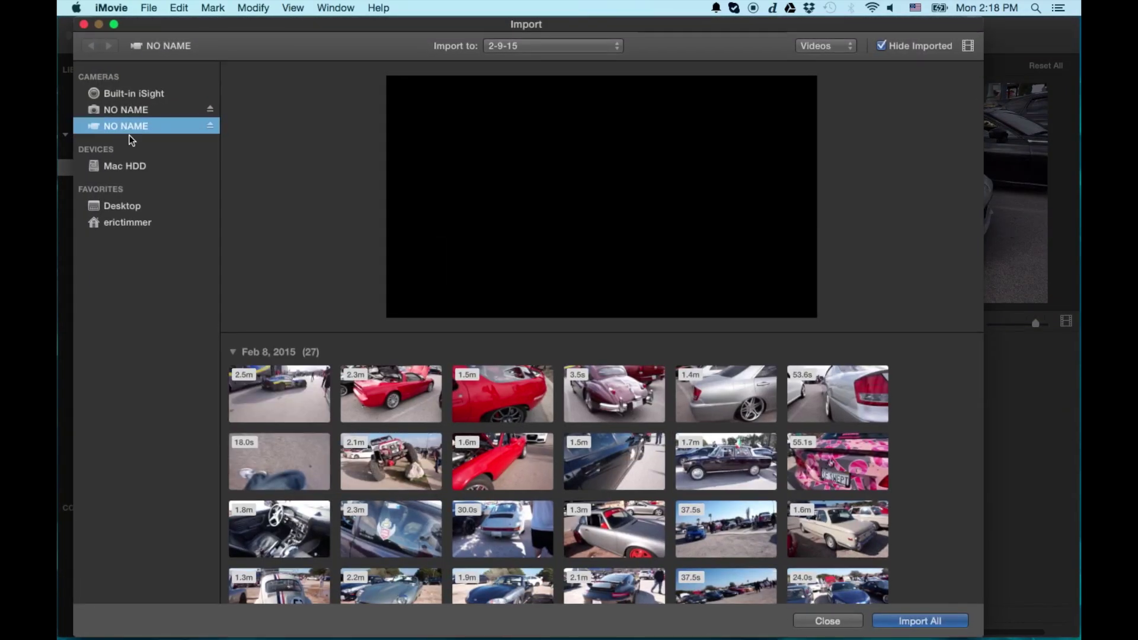
Import only the 2.2m silver Jaguar clip from the second NO NAME camera into the 2-9-15 event.
{"action": "left_click", "coordinate": [126, 113]}
{"action": "scroll", "coordinate": [404, 338], "scroll_direction": "down", "scroll_amount": 2}
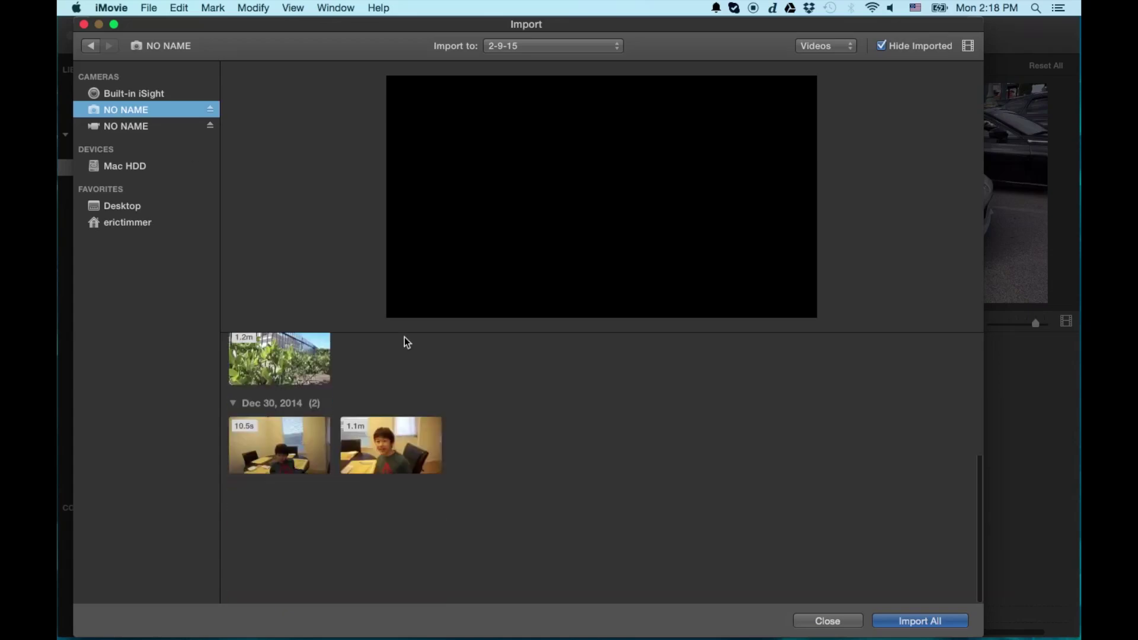
{"action": "scroll", "coordinate": [404, 338], "scroll_direction": "up", "scroll_amount": 2}
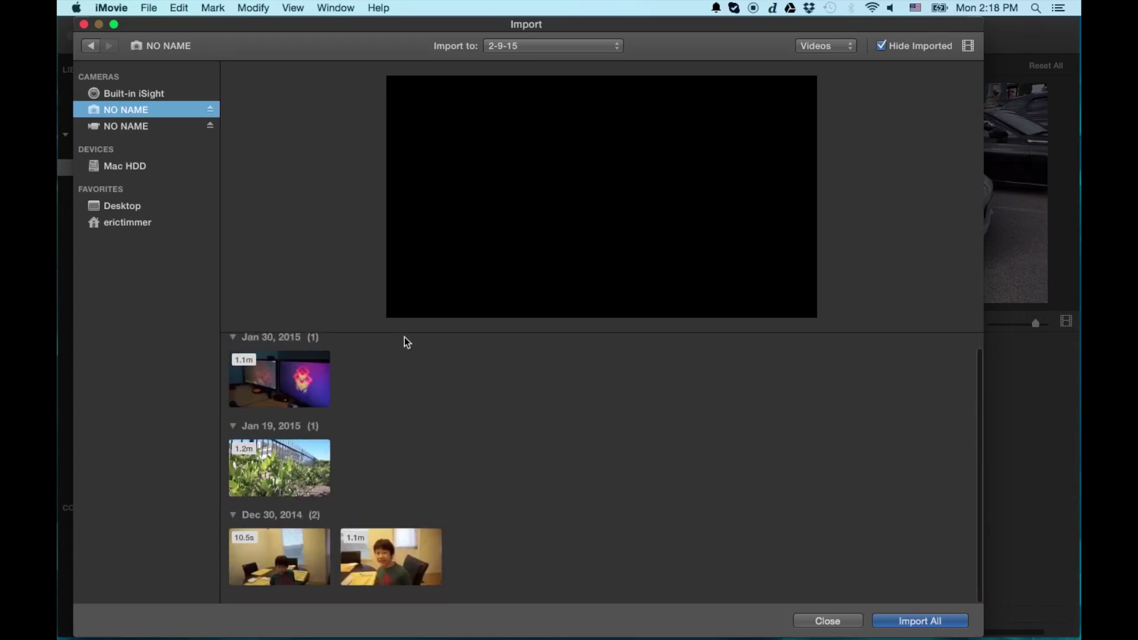
{"action": "left_click", "coordinate": [138, 126]}
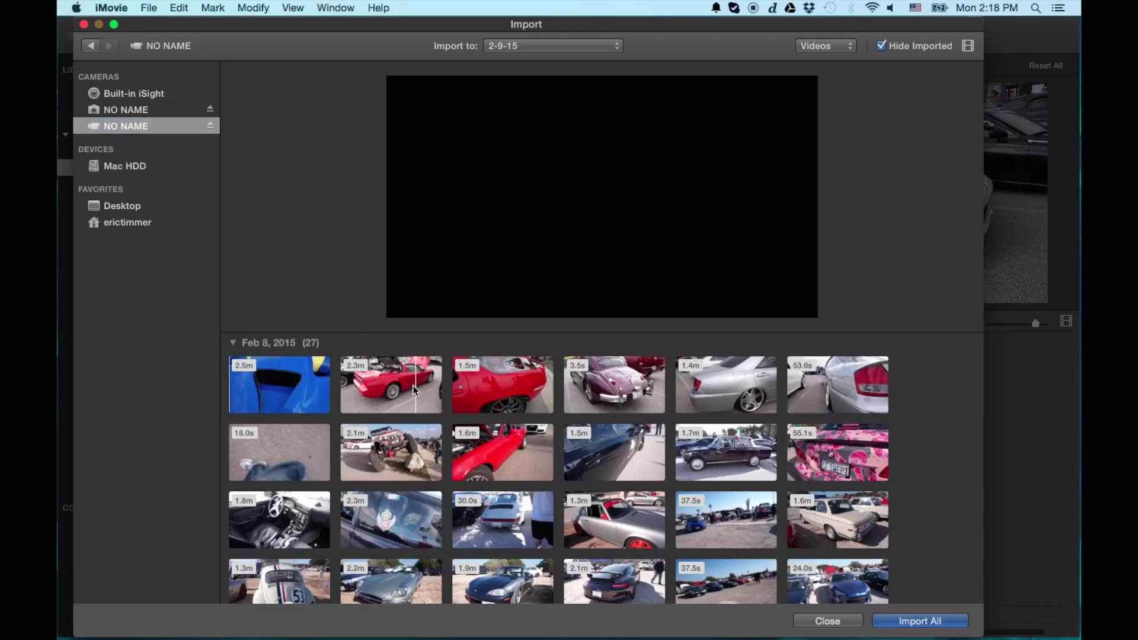
{"action": "scroll", "coordinate": [391, 406], "scroll_direction": "down", "scroll_amount": 4}
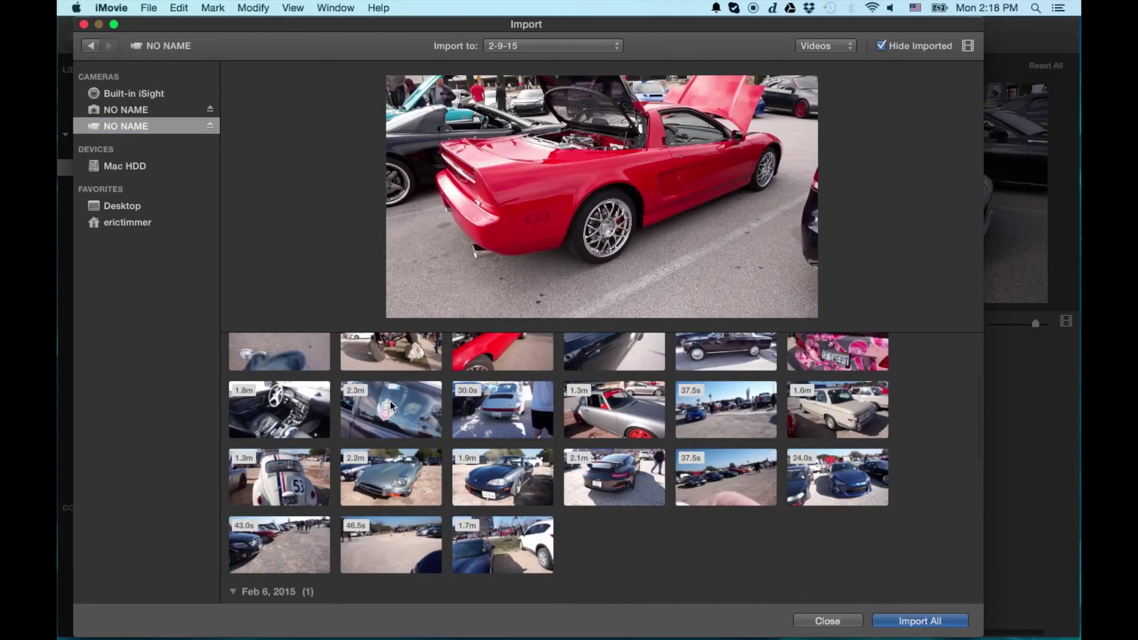
{"action": "left_click", "coordinate": [380, 492]}
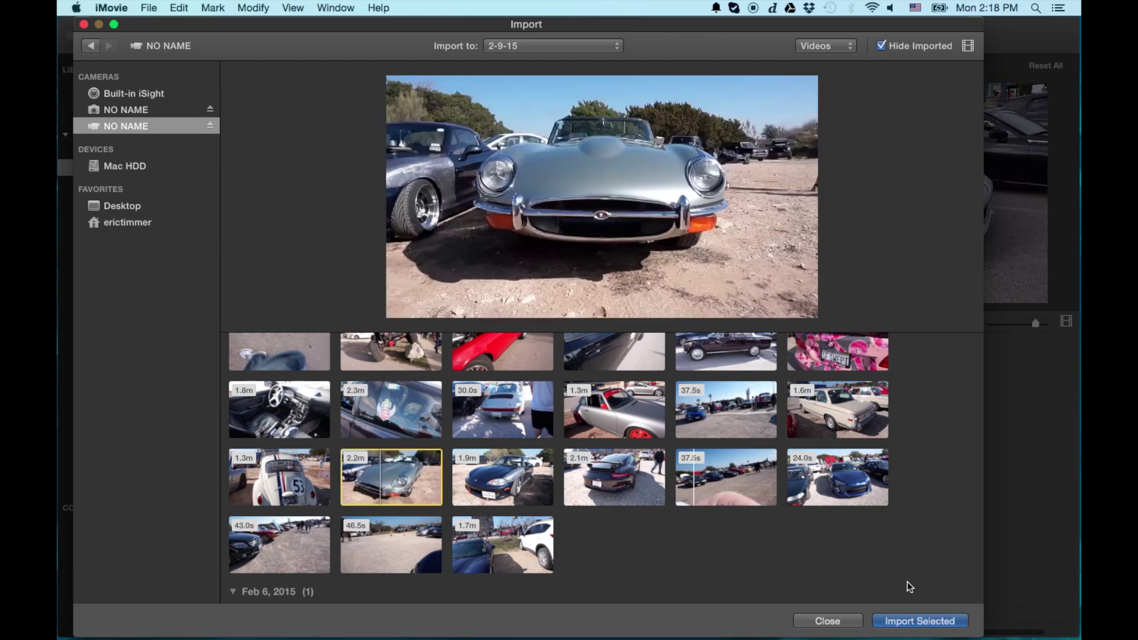
{"action": "left_click", "coordinate": [905, 618]}
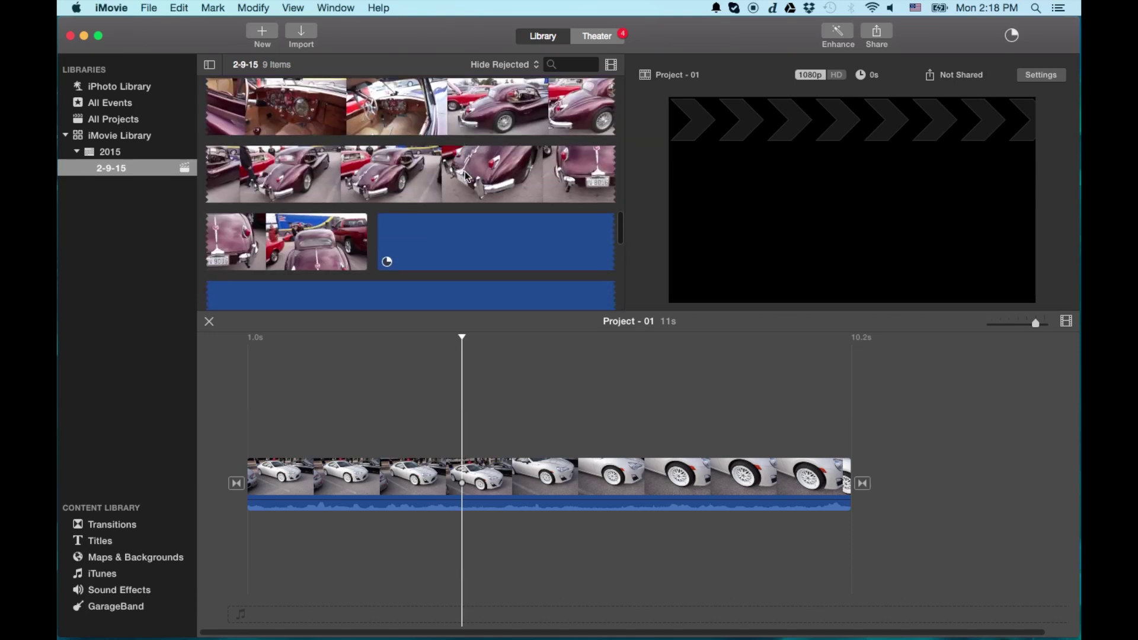
Select the imported silver Jaguar clip, Clip #120, in the event and mark a range of it.
{"action": "scroll", "coordinate": [431, 238], "scroll_direction": "down", "scroll_amount": 2}
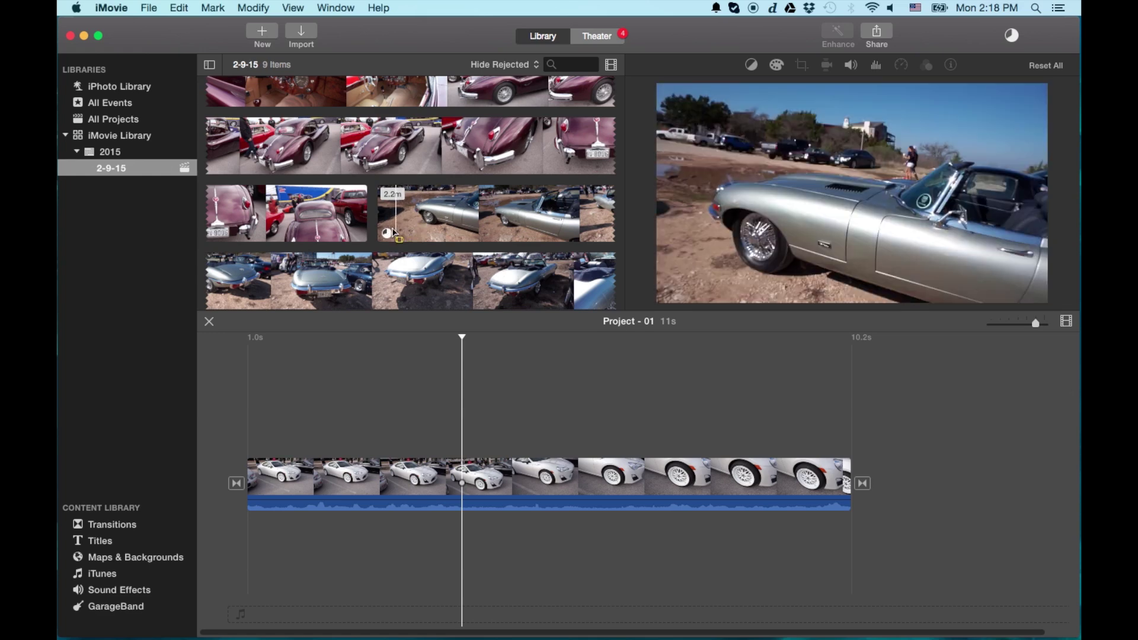
{"action": "left_click", "coordinate": [422, 222]}
{"action": "left_click", "coordinate": [422, 223]}
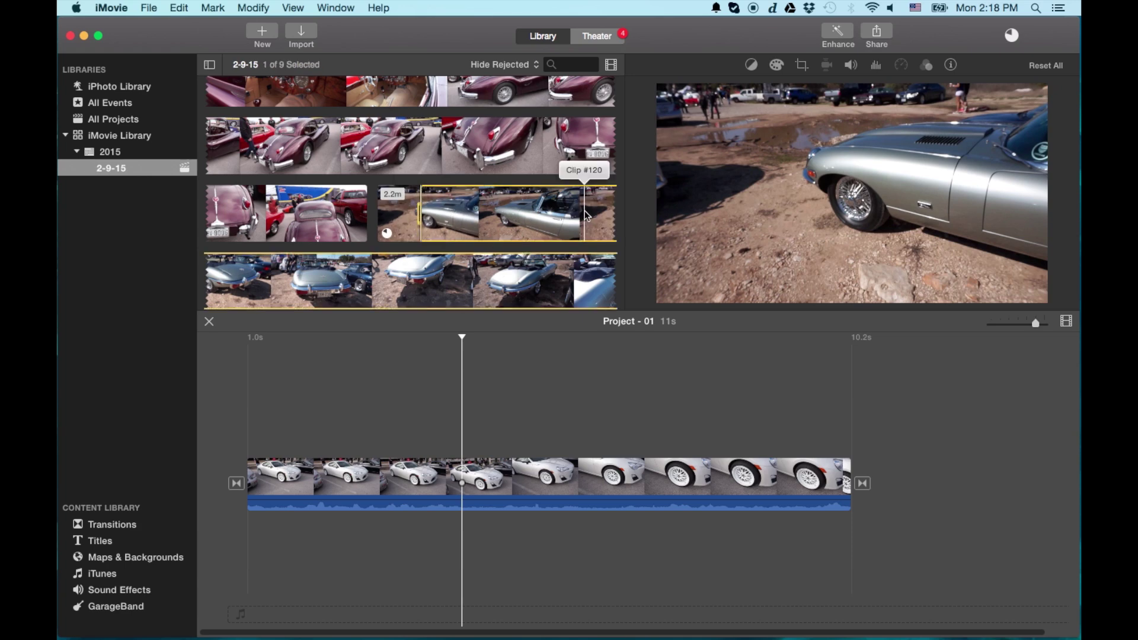
Place the marked silver-car footage above Project - 01's clip and trim it from 8.1s to 2.6s.
{"action": "left_click_drag", "start_coordinate": [586, 215], "coordinate": [432, 386]}
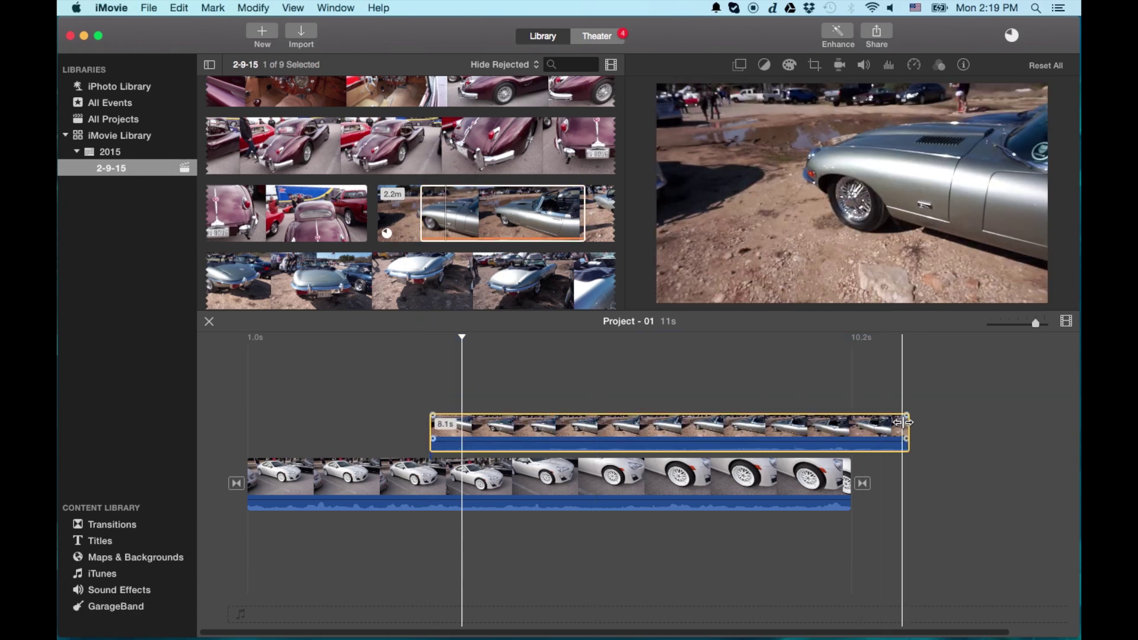
{"action": "left_click", "coordinate": [905, 422]}
{"action": "left_click_drag", "start_coordinate": [905, 422], "coordinate": [602, 418]}
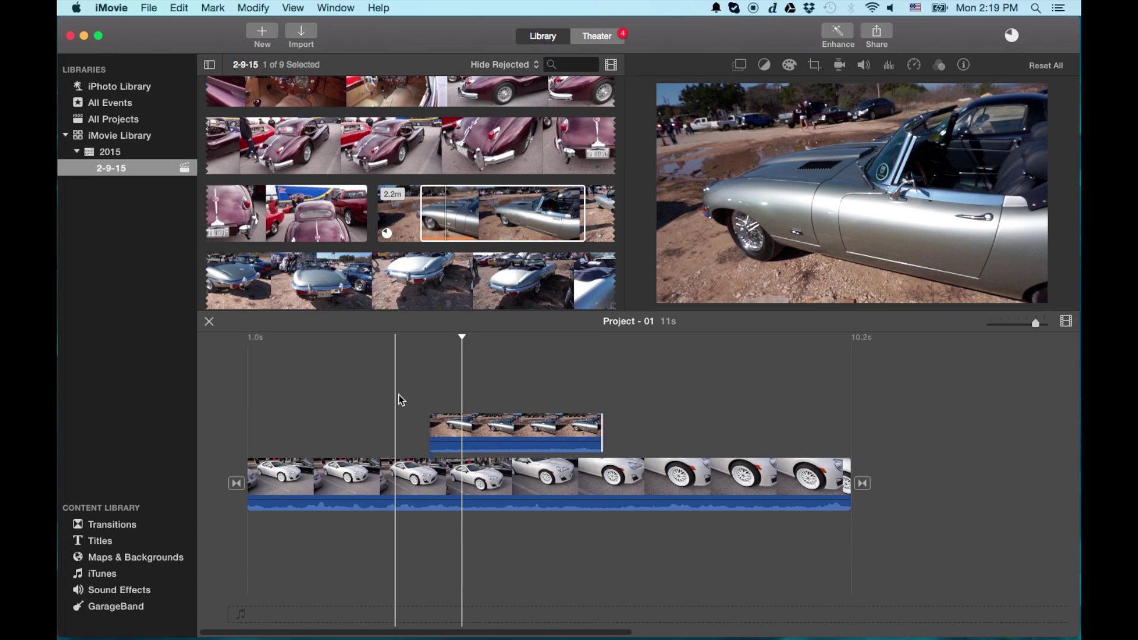
Set the overlay style to Picture in Picture and play the project to preview the inset.
{"action": "left_click", "coordinate": [495, 422]}
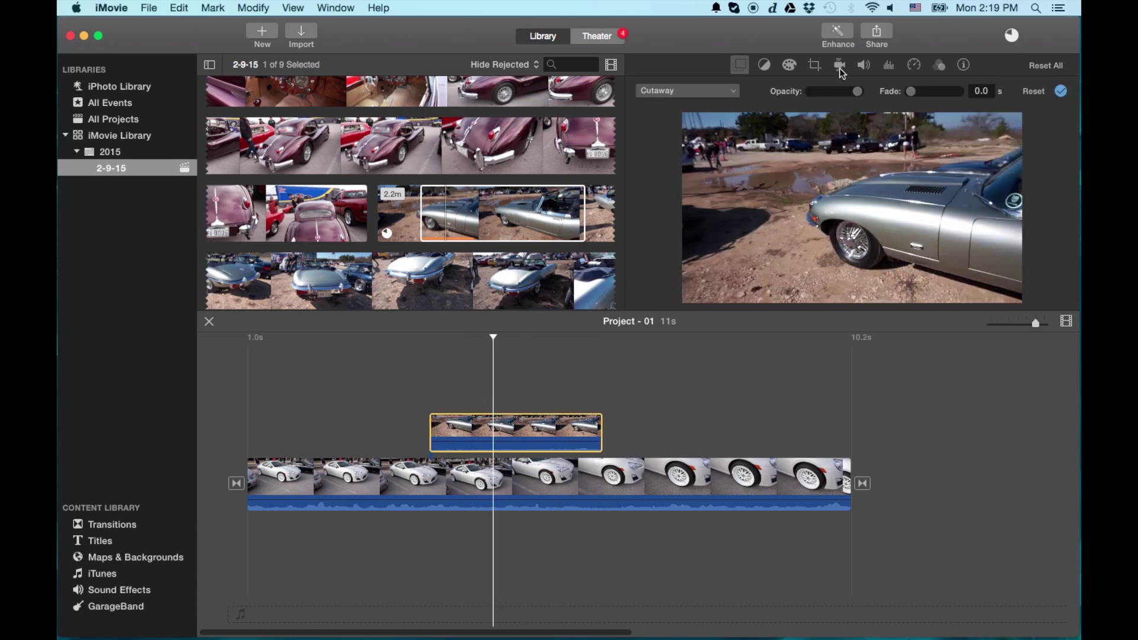
{"action": "left_click", "coordinate": [737, 93]}
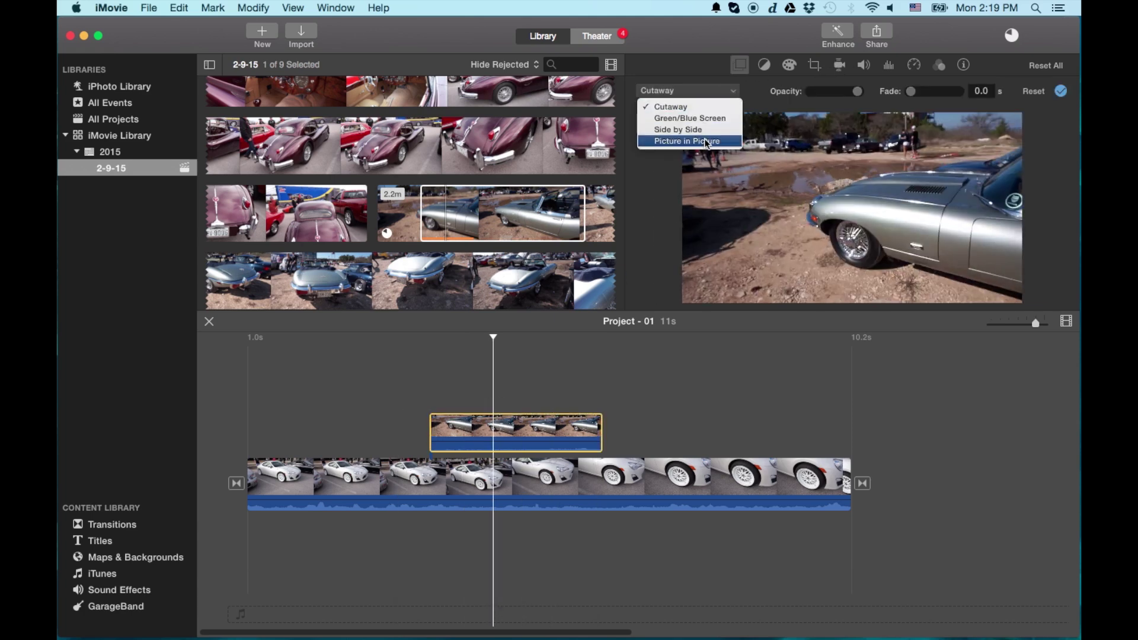
{"action": "left_click", "coordinate": [705, 141]}
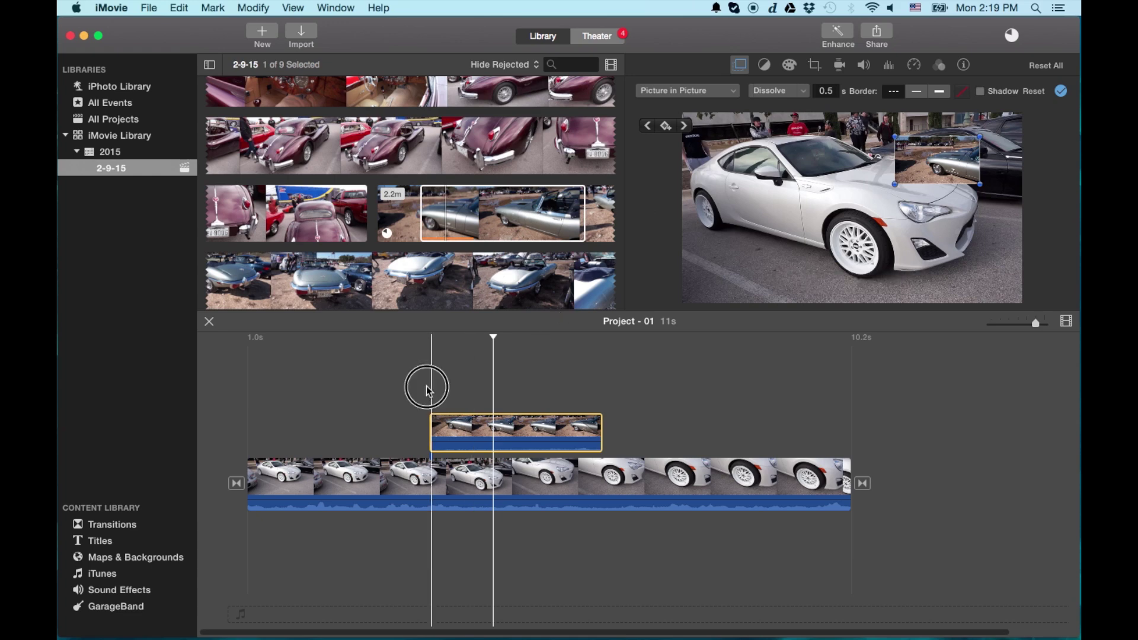
{"action": "left_click", "coordinate": [394, 397]}
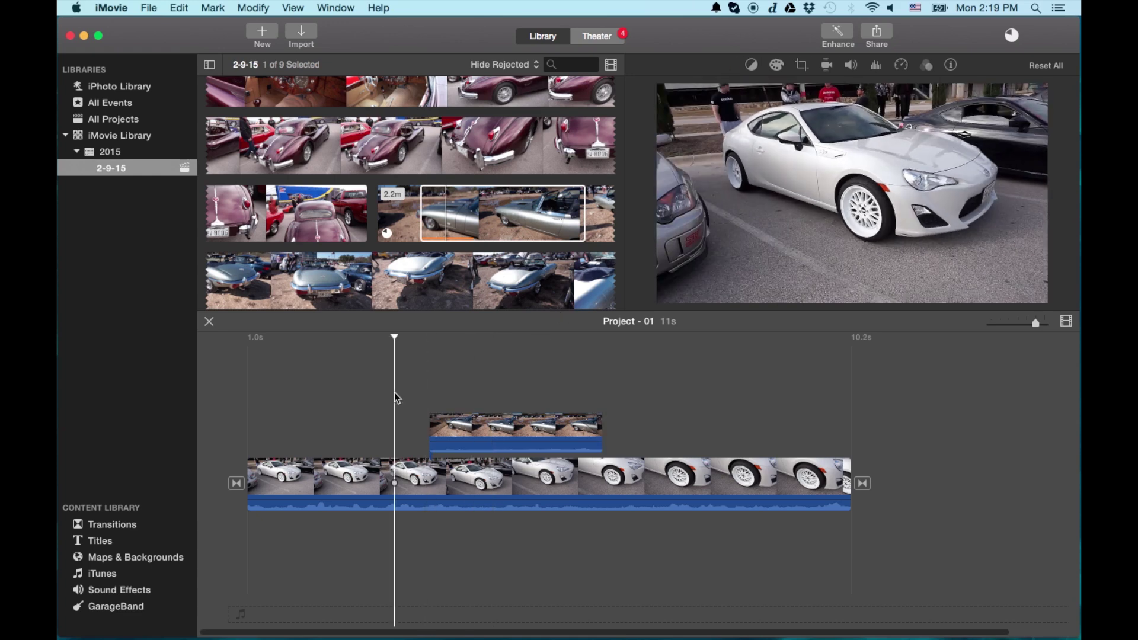
{"action": "key", "text": "space"}
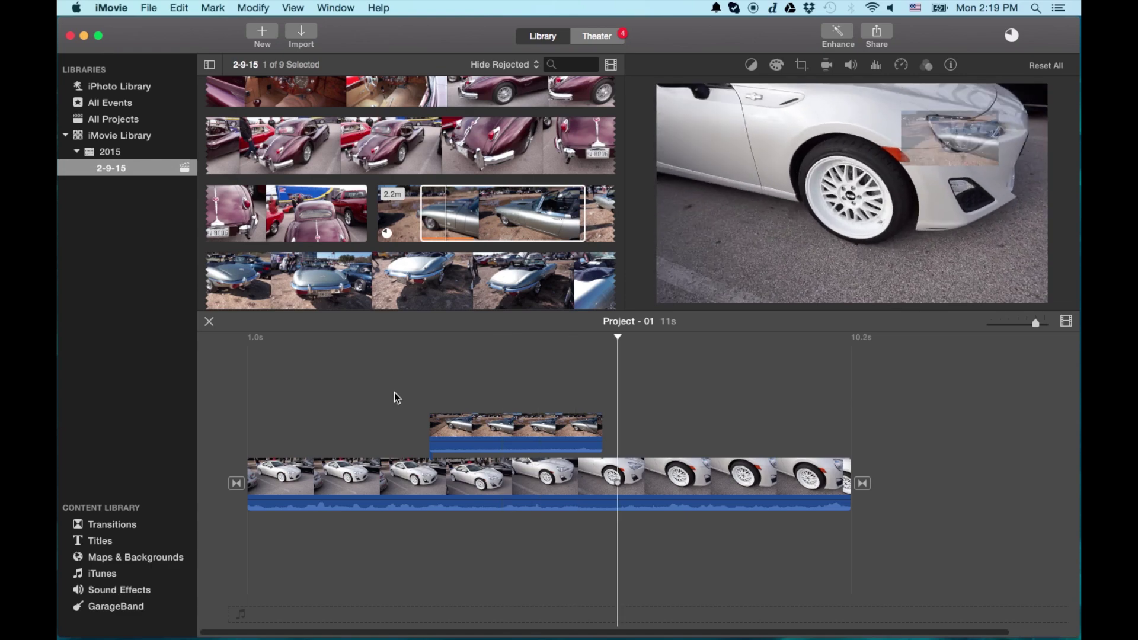
{"action": "scroll", "coordinate": [330, 213], "scroll_direction": "up", "scroll_amount": 10}
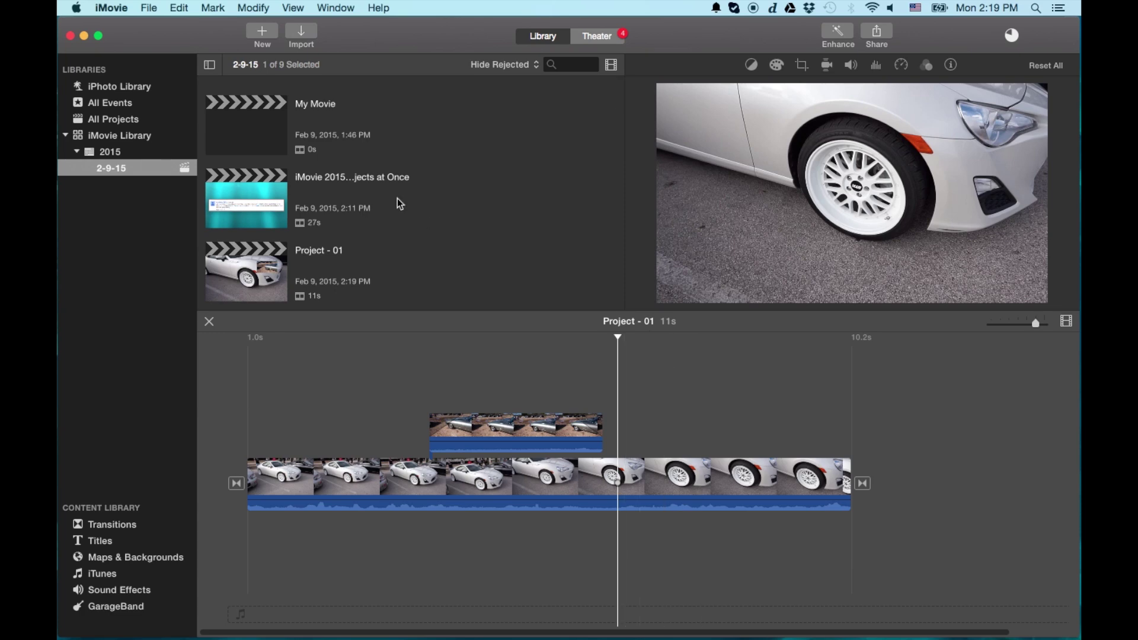
Open Project - 02 and import 'Screen Shot 2015-02-09 at 2.07.16 PM.png' from the Desktop.
{"action": "scroll", "coordinate": [398, 204], "scroll_direction": "down", "scroll_amount": 3}
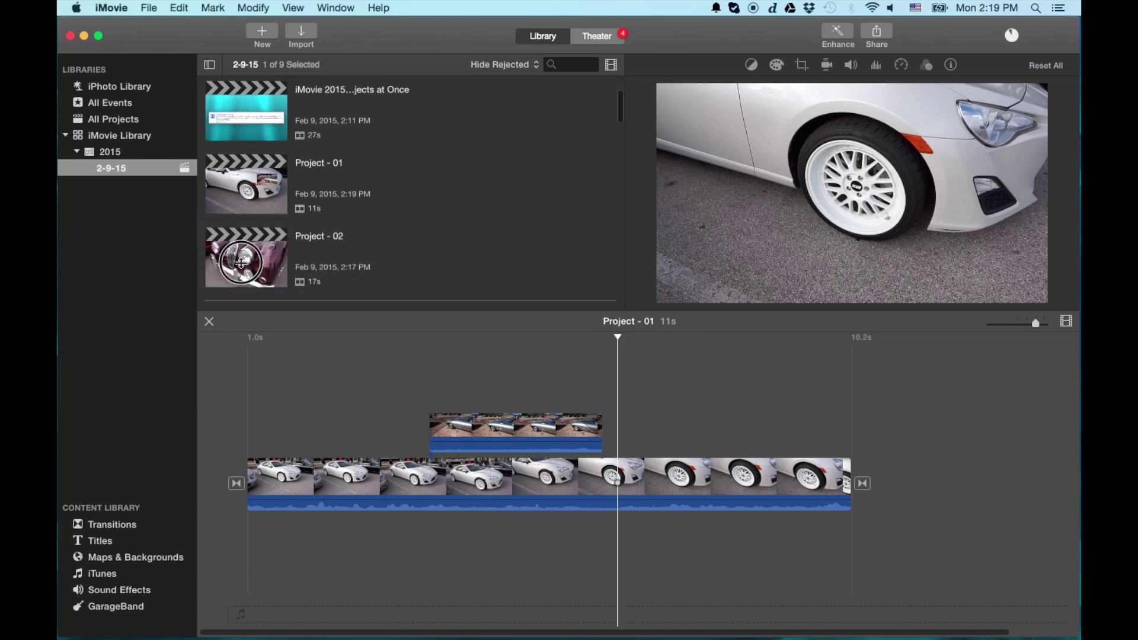
{"action": "double_click", "coordinate": [242, 267]}
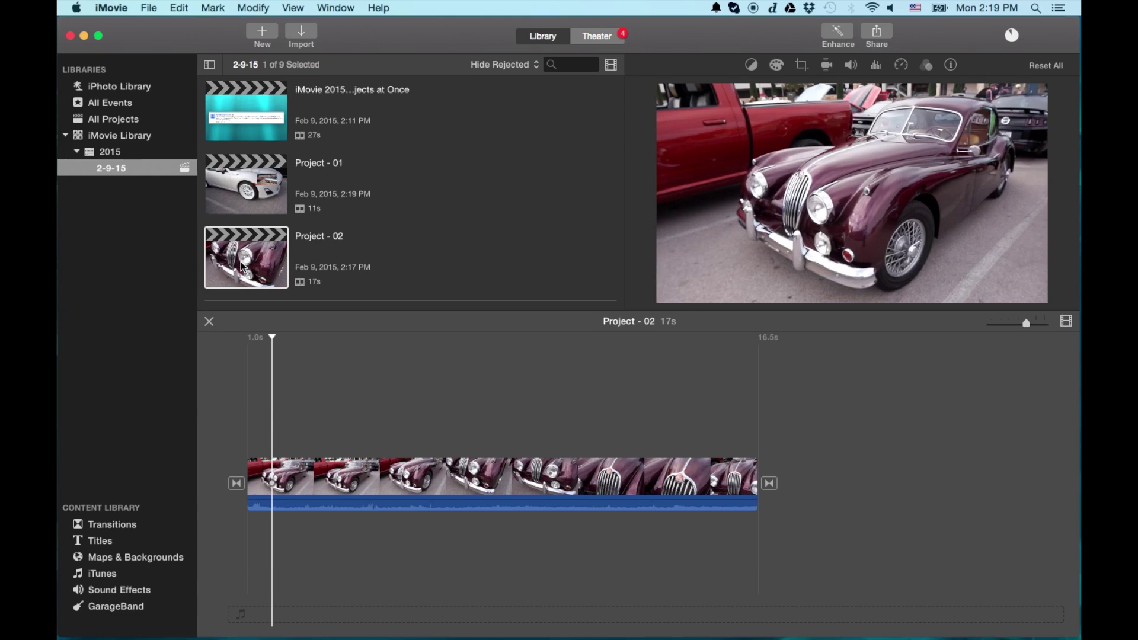
{"action": "left_click", "coordinate": [303, 35]}
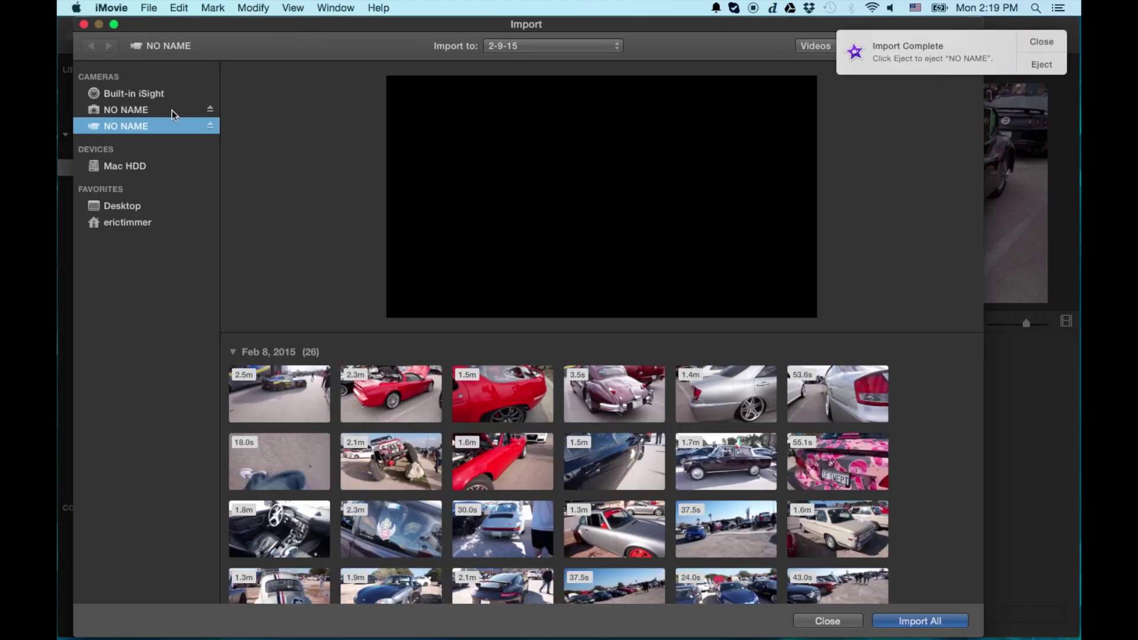
{"action": "left_click", "coordinate": [125, 207]}
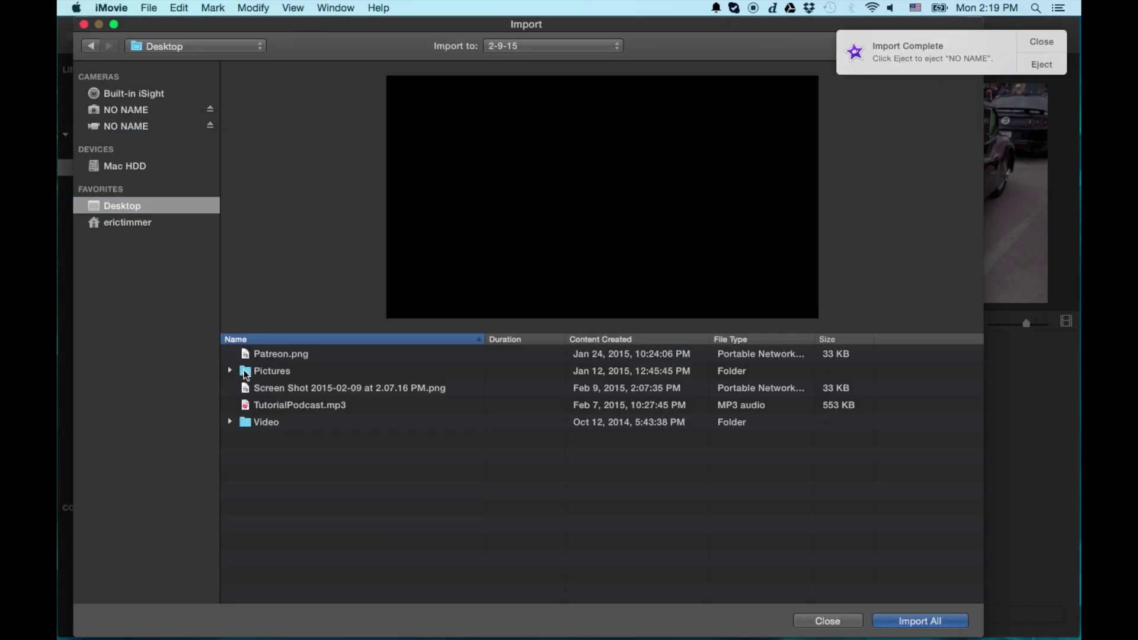
{"action": "left_click", "coordinate": [280, 387]}
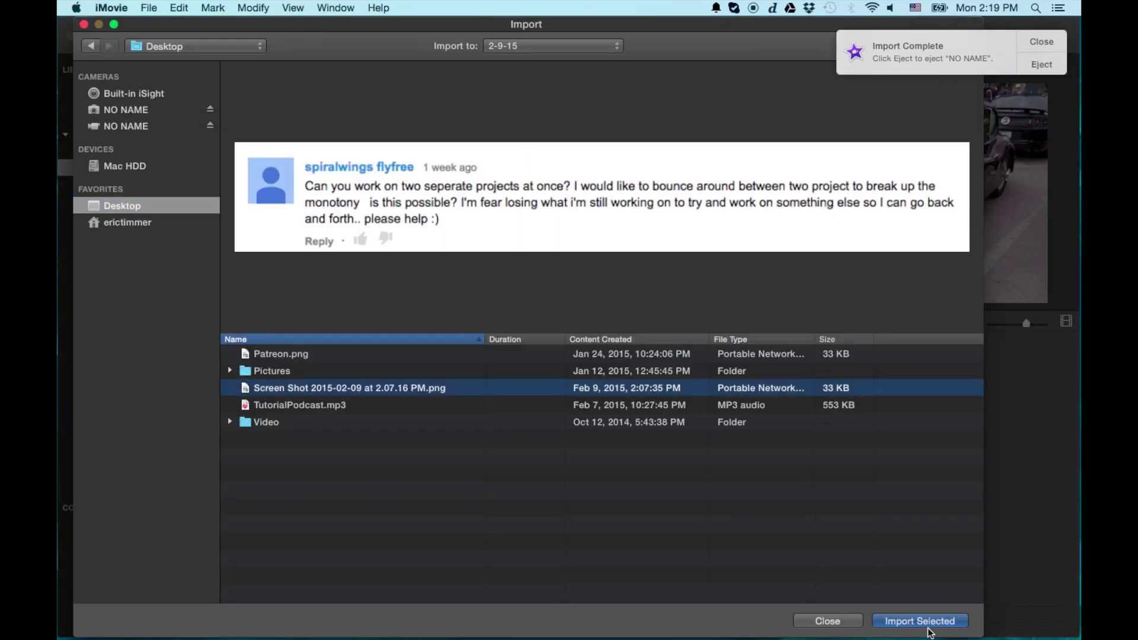
{"action": "left_click", "coordinate": [929, 621]}
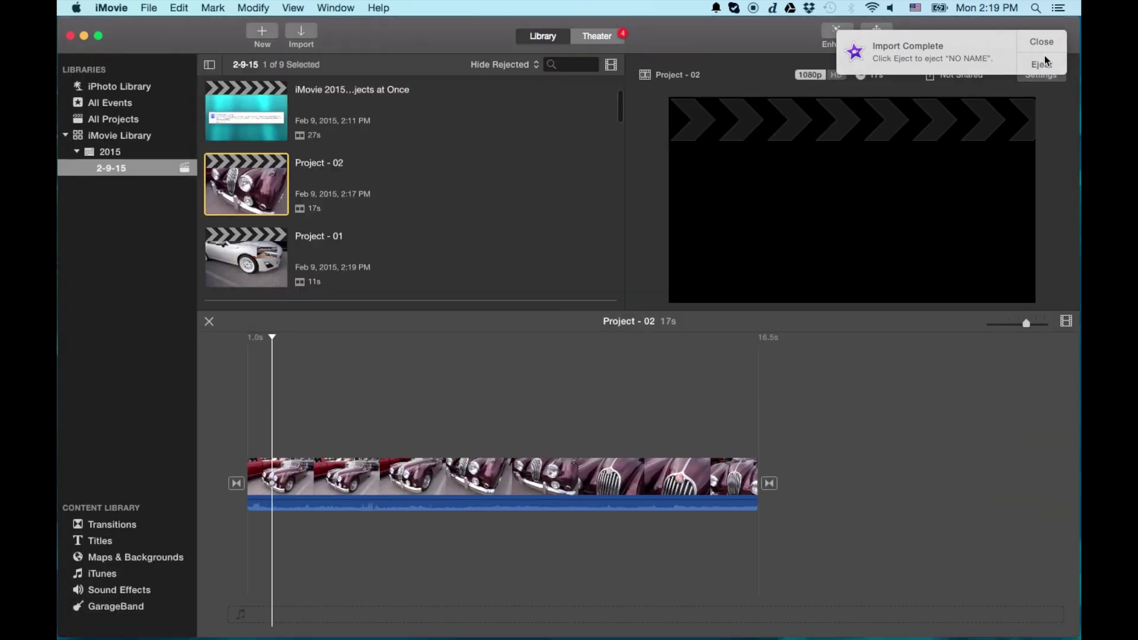
{"action": "left_click", "coordinate": [1045, 60]}
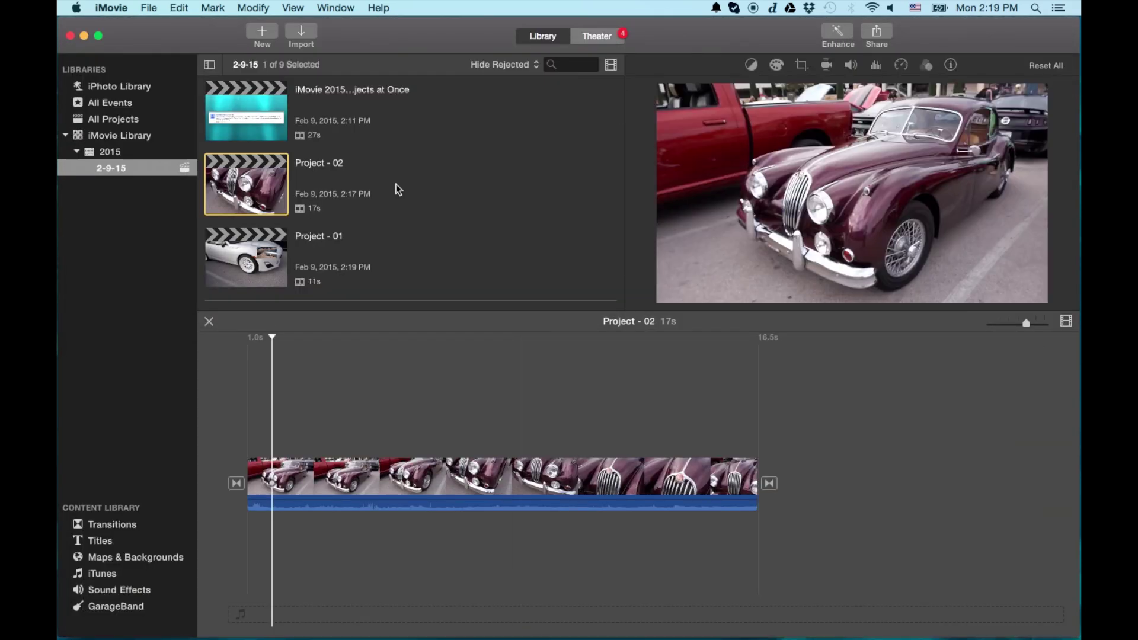
Place the comment screenshot above the maroon car clip as a Picture in Picture overlay.
{"action": "scroll", "coordinate": [414, 205], "scroll_direction": "down", "scroll_amount": 10}
{"action": "scroll", "coordinate": [414, 204], "scroll_direction": "down", "scroll_amount": 15}
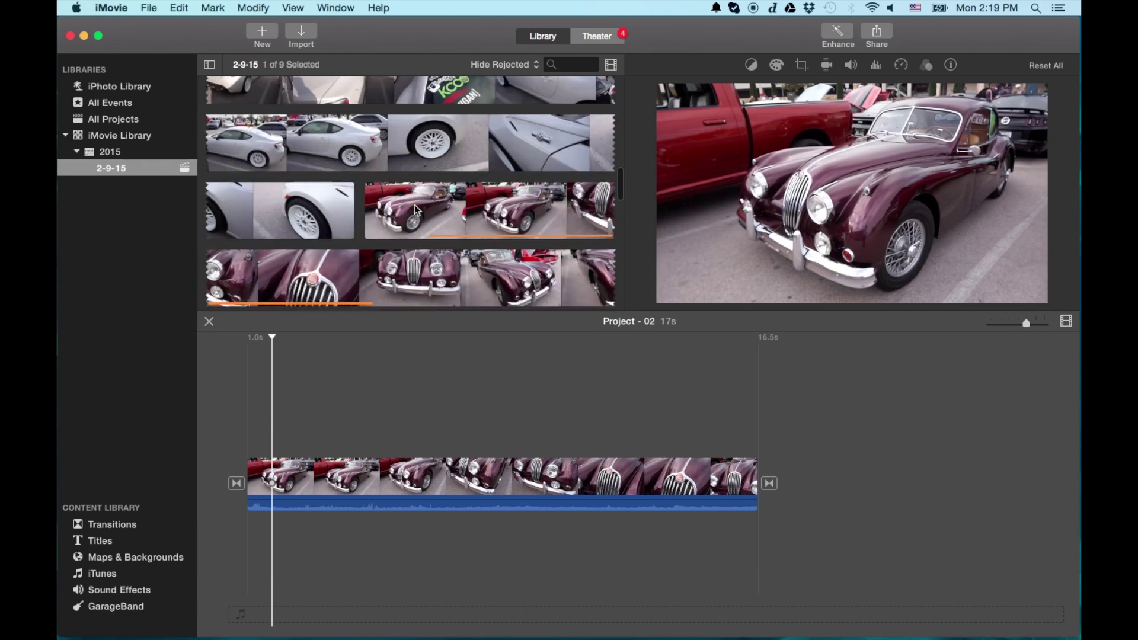
{"action": "left_click", "coordinate": [286, 265]}
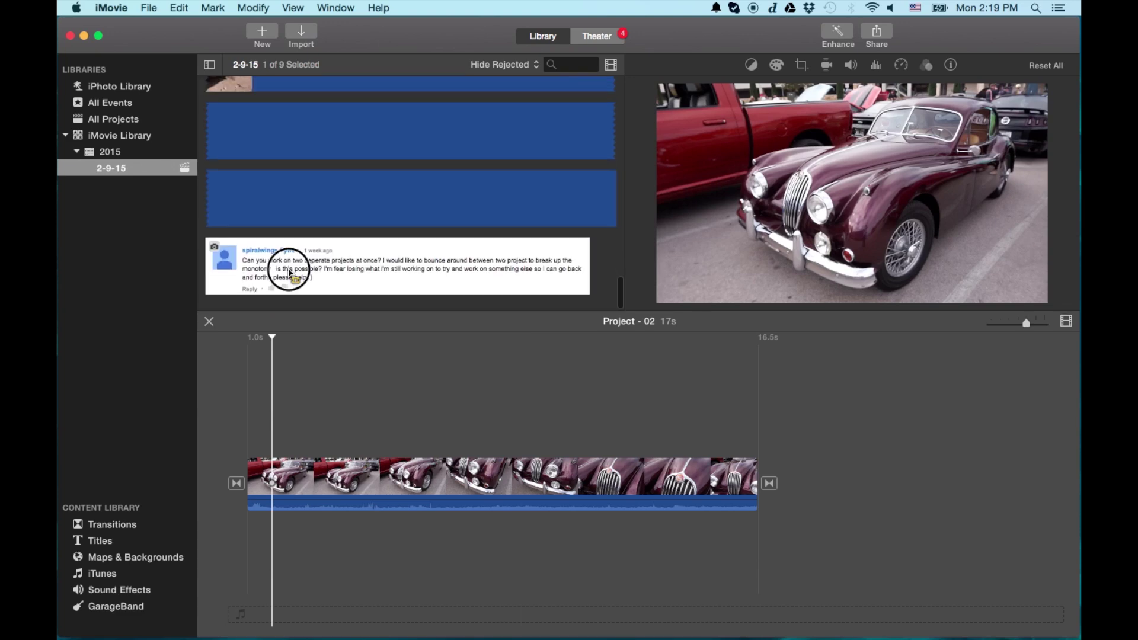
{"action": "left_click_drag", "start_coordinate": [254, 264], "coordinate": [390, 399]}
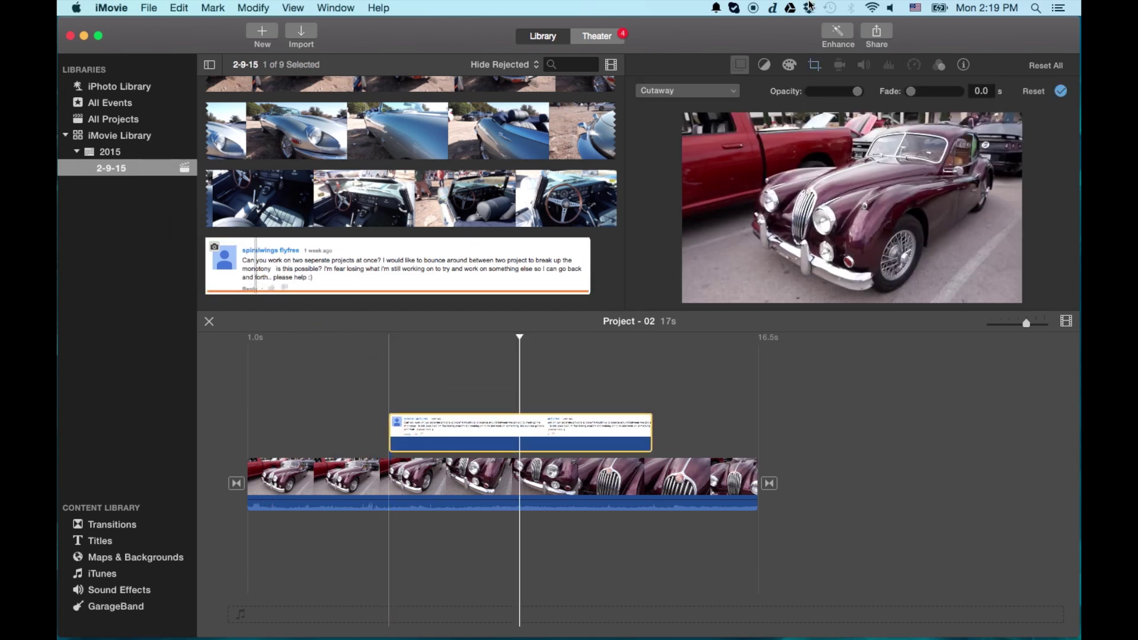
{"action": "left_click", "coordinate": [724, 90]}
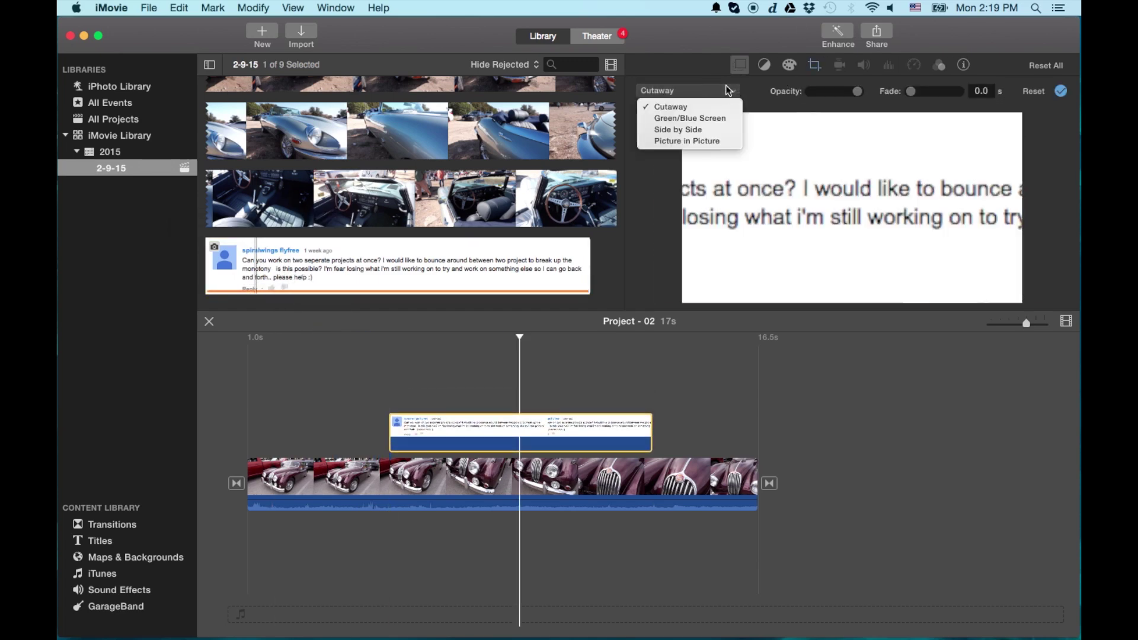
{"action": "left_click", "coordinate": [705, 142]}
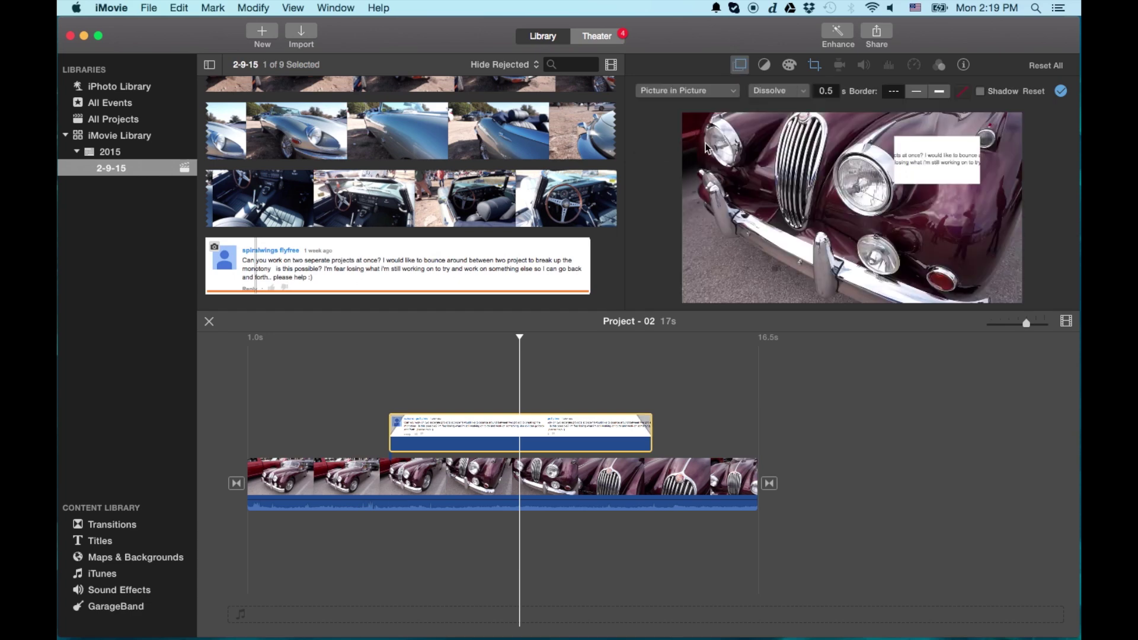
Resize the comment inset in the viewer and set its crop to Fit.
{"action": "left_click_drag", "start_coordinate": [895, 184], "coordinate": [734, 214]}
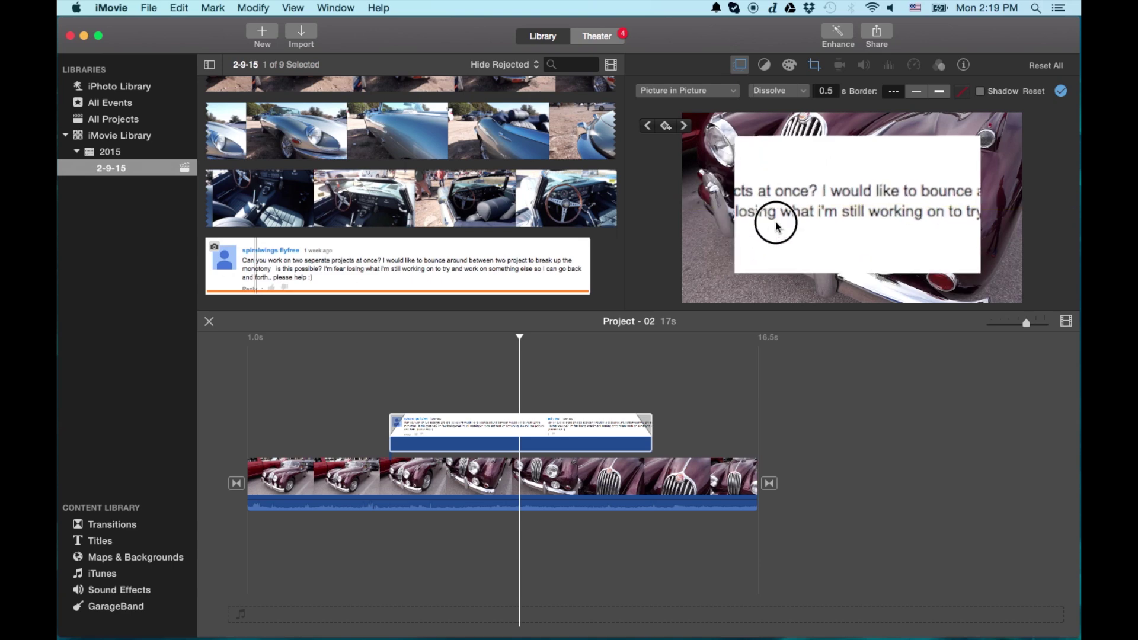
{"action": "left_click_drag", "start_coordinate": [776, 225], "coordinate": [787, 243]}
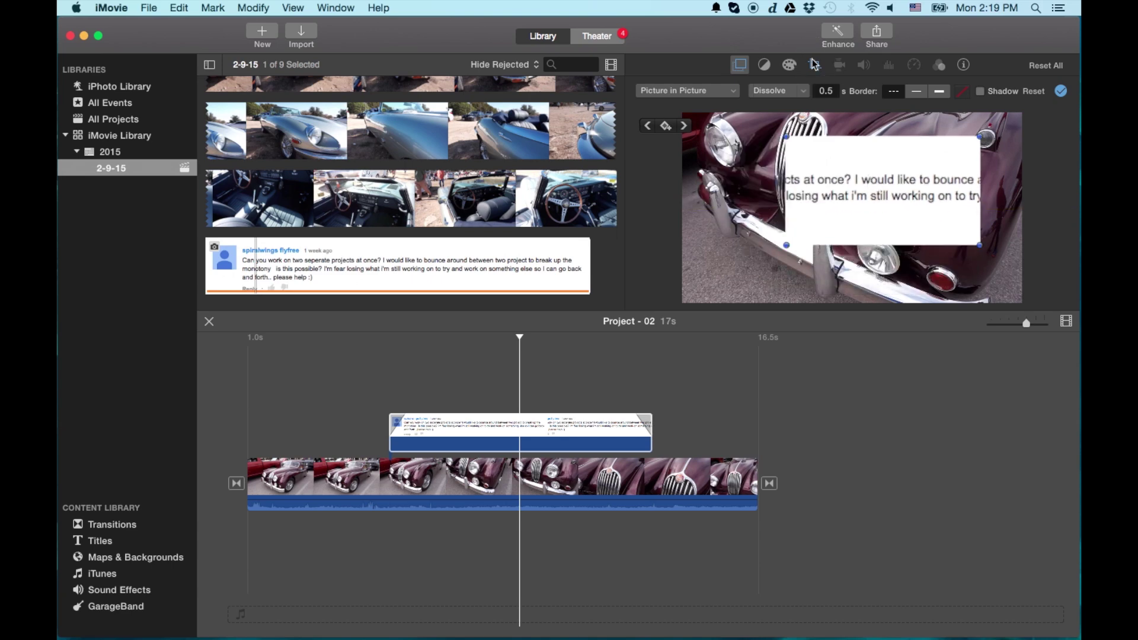
{"action": "left_click", "coordinate": [814, 64]}
{"action": "left_click", "coordinate": [675, 92]}
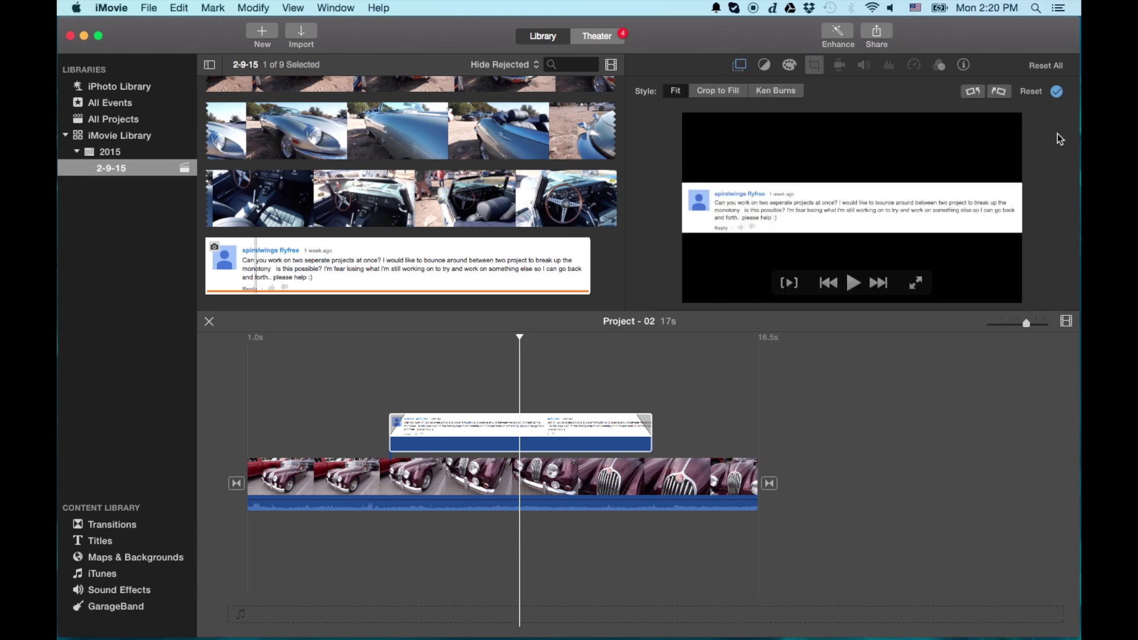
Apply the Fit setting, then move the comment inset up to the top of the viewer.
{"action": "left_click", "coordinate": [1057, 92]}
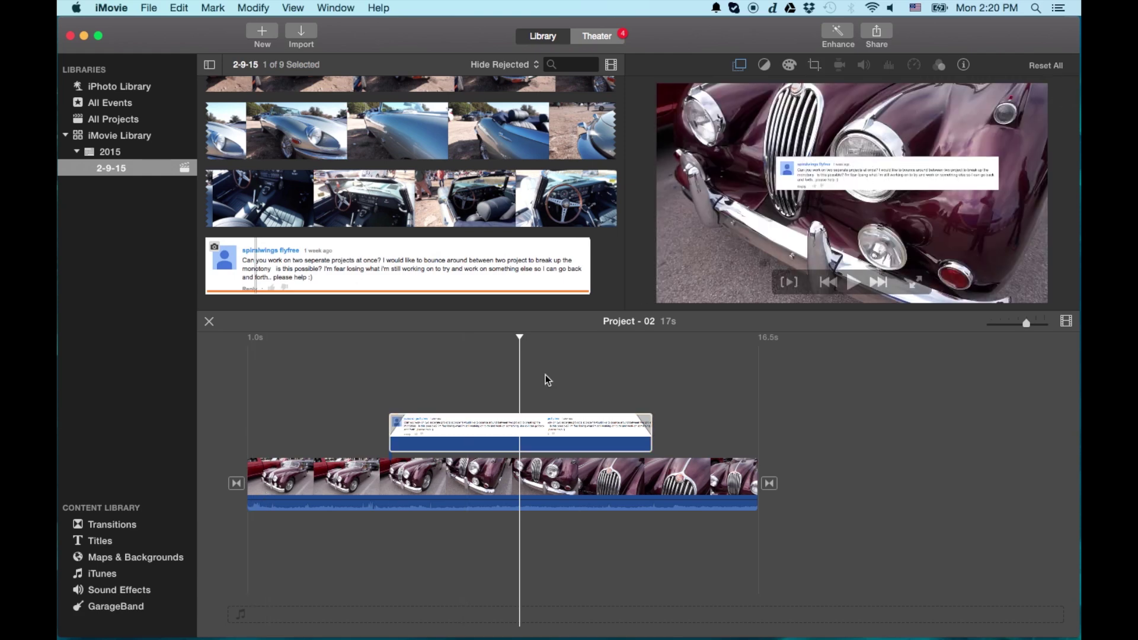
{"action": "left_click", "coordinate": [525, 424]}
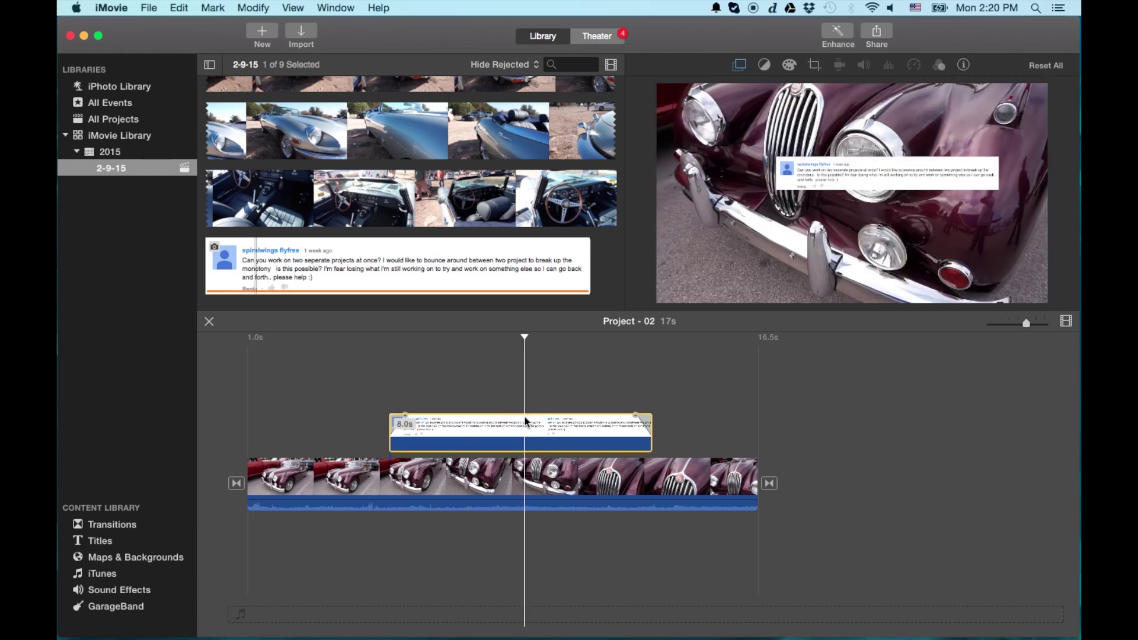
{"action": "left_click", "coordinate": [583, 419]}
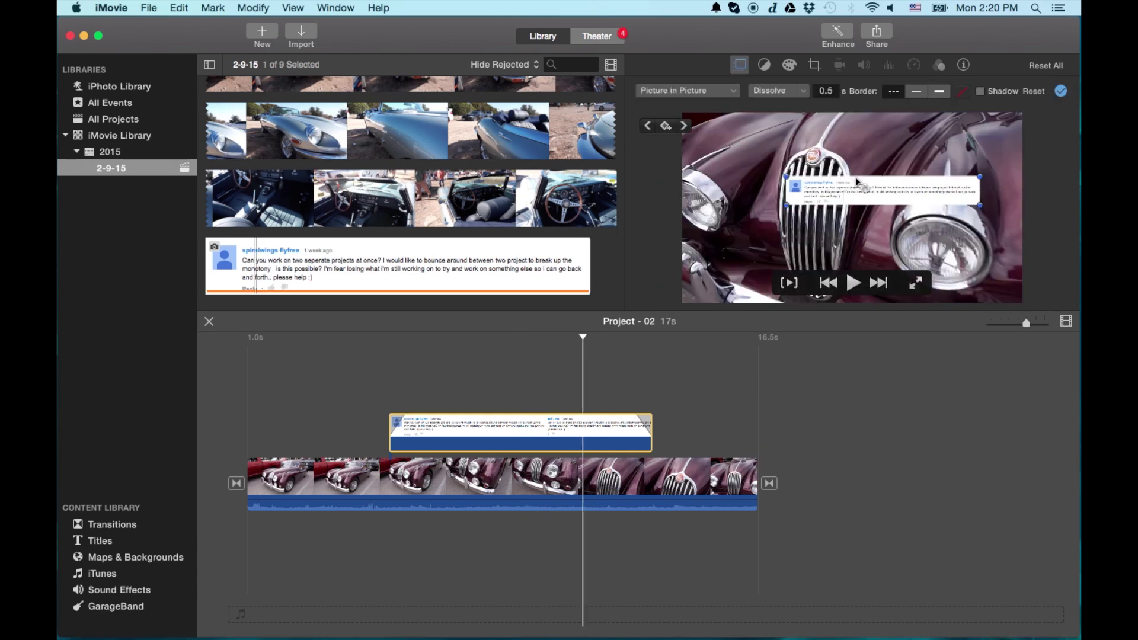
{"action": "left_click_drag", "start_coordinate": [857, 182], "coordinate": [857, 134]}
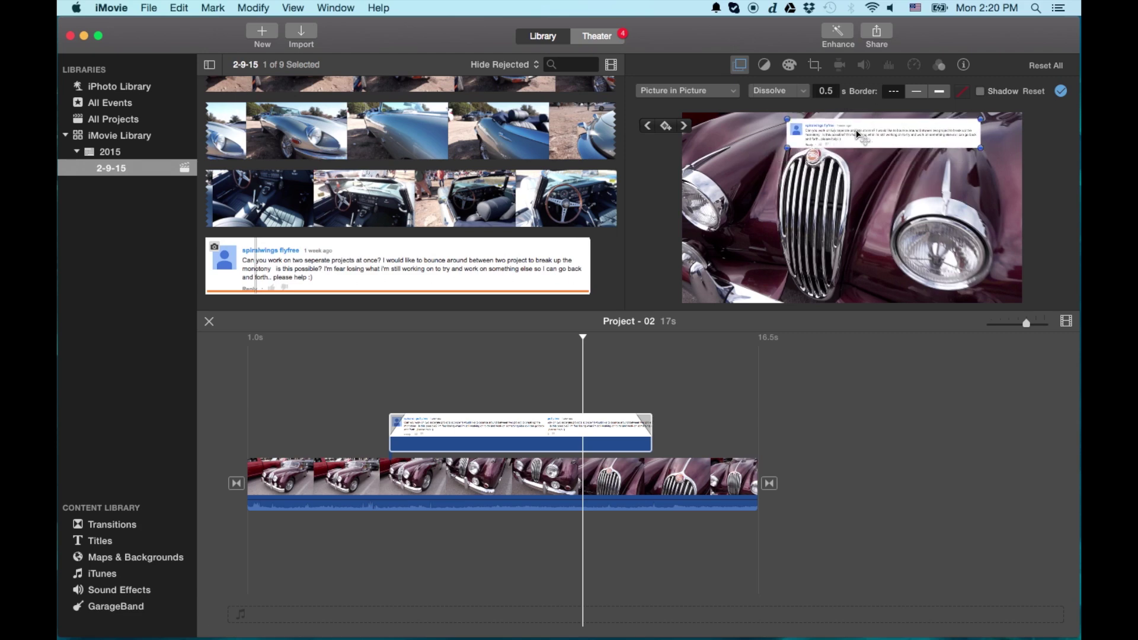
{"action": "left_click", "coordinate": [1060, 91]}
Play Project - 02 from just before the overlay to preview the inset, then stop.
{"action": "left_click", "coordinate": [374, 400]}
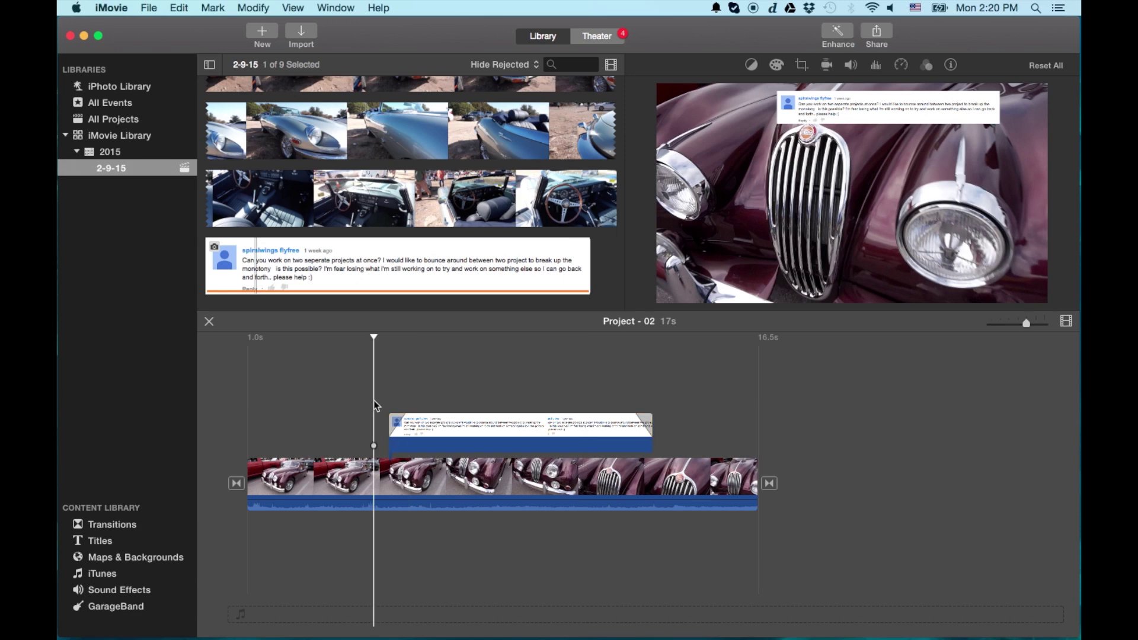
{"action": "key", "text": "space"}
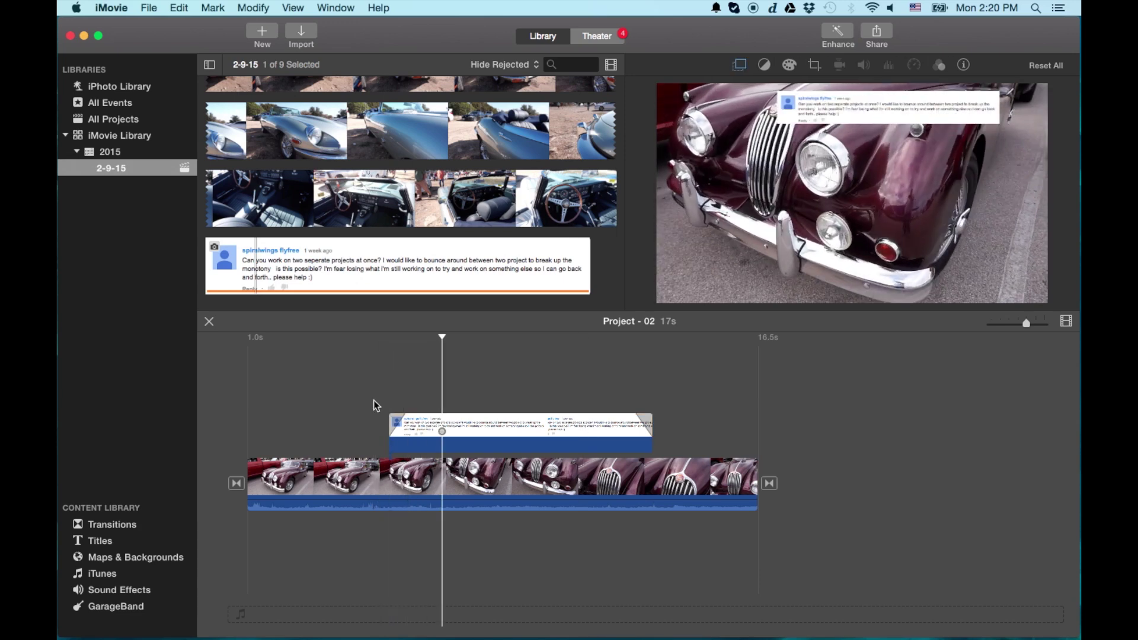
{"action": "key", "text": "space"}
From the 2-9-15 event, open Project - 01, then Project - 02, then Project - 01 again.
{"action": "left_click", "coordinate": [116, 172]}
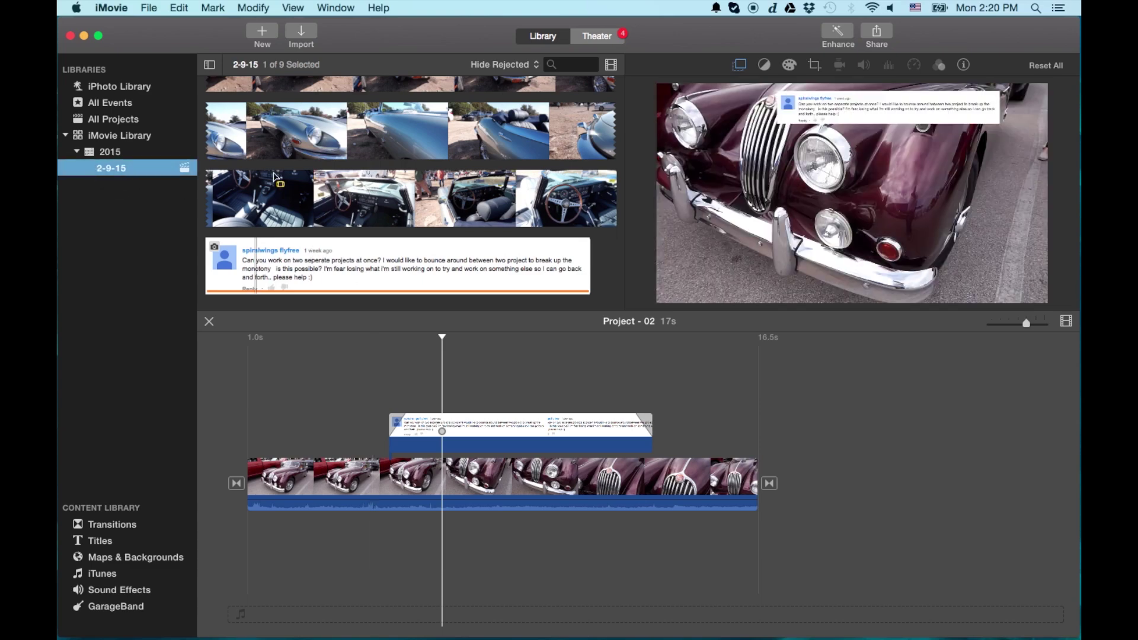
{"action": "scroll", "coordinate": [325, 208], "scroll_direction": "up", "scroll_amount": 10}
{"action": "scroll", "coordinate": [325, 209], "scroll_direction": "up", "scroll_amount": 10}
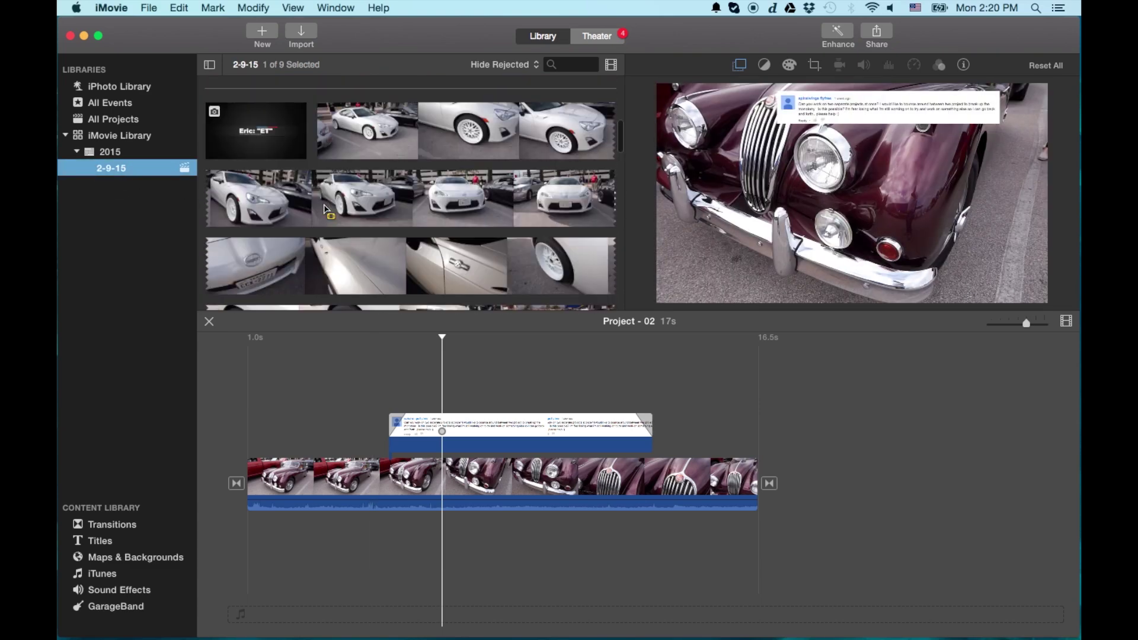
{"action": "scroll", "coordinate": [324, 209], "scroll_direction": "down", "scroll_amount": 3}
{"action": "scroll", "coordinate": [325, 208], "scroll_direction": "down", "scroll_amount": 1}
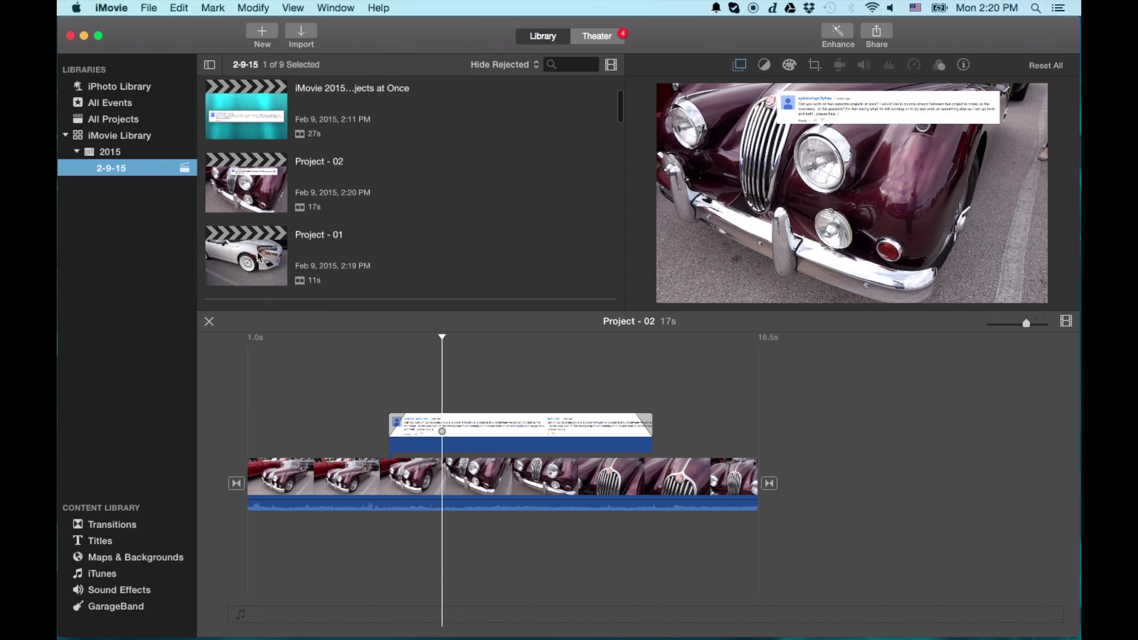
{"action": "double_click", "coordinate": [248, 260]}
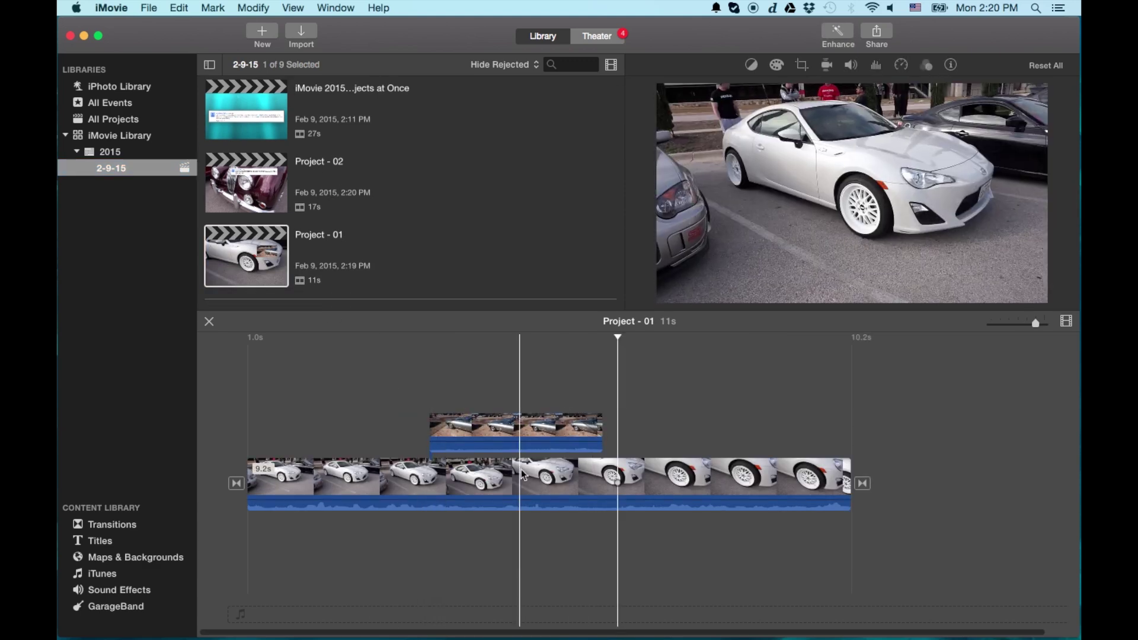
{"action": "double_click", "coordinate": [263, 199]}
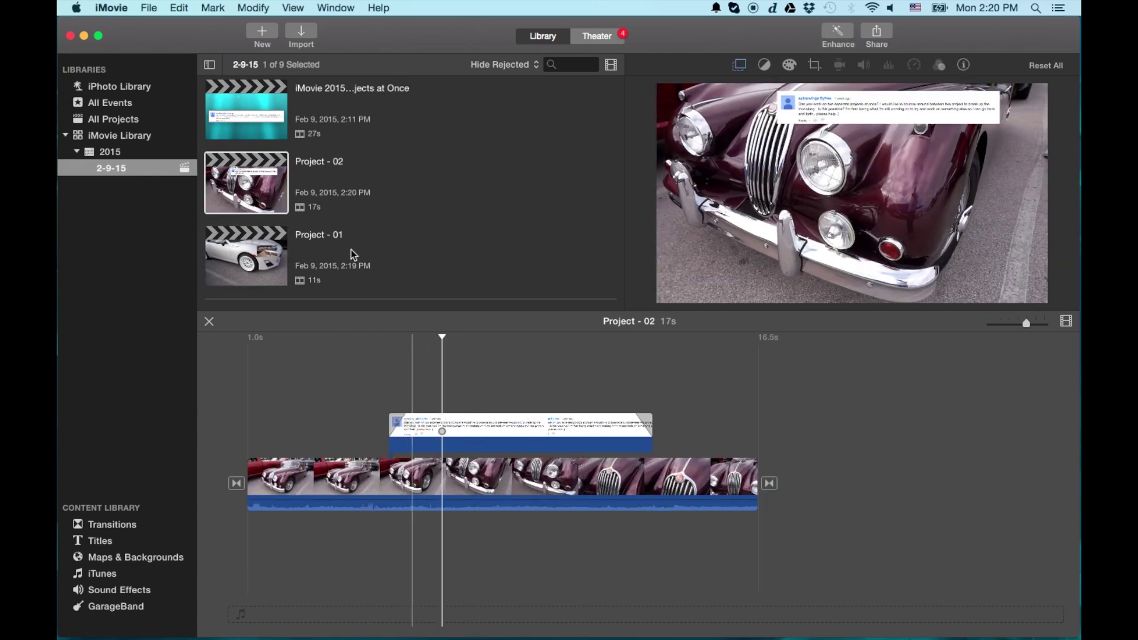
{"action": "double_click", "coordinate": [280, 244]}
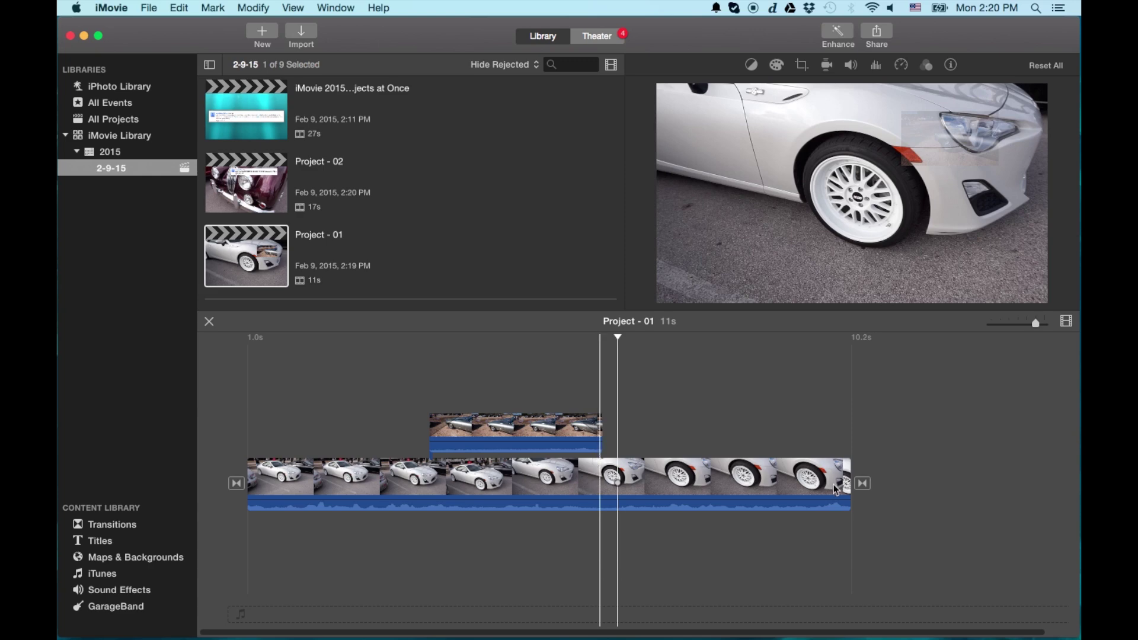
{"action": "scroll", "coordinate": [468, 191], "scroll_direction": "down", "scroll_amount": 5}
{"action": "scroll", "coordinate": [468, 191], "scroll_direction": "down", "scroll_amount": 2}
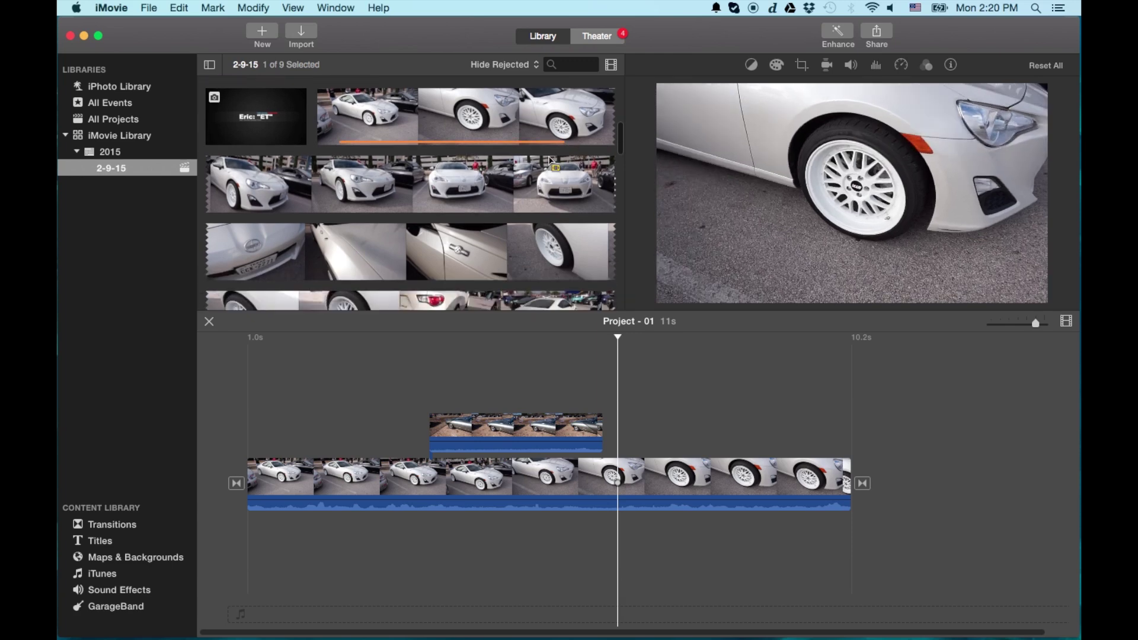
{"action": "scroll", "coordinate": [444, 201], "scroll_direction": "up", "scroll_amount": 2}
{"action": "scroll", "coordinate": [421, 213], "scroll_direction": "down", "scroll_amount": 2}
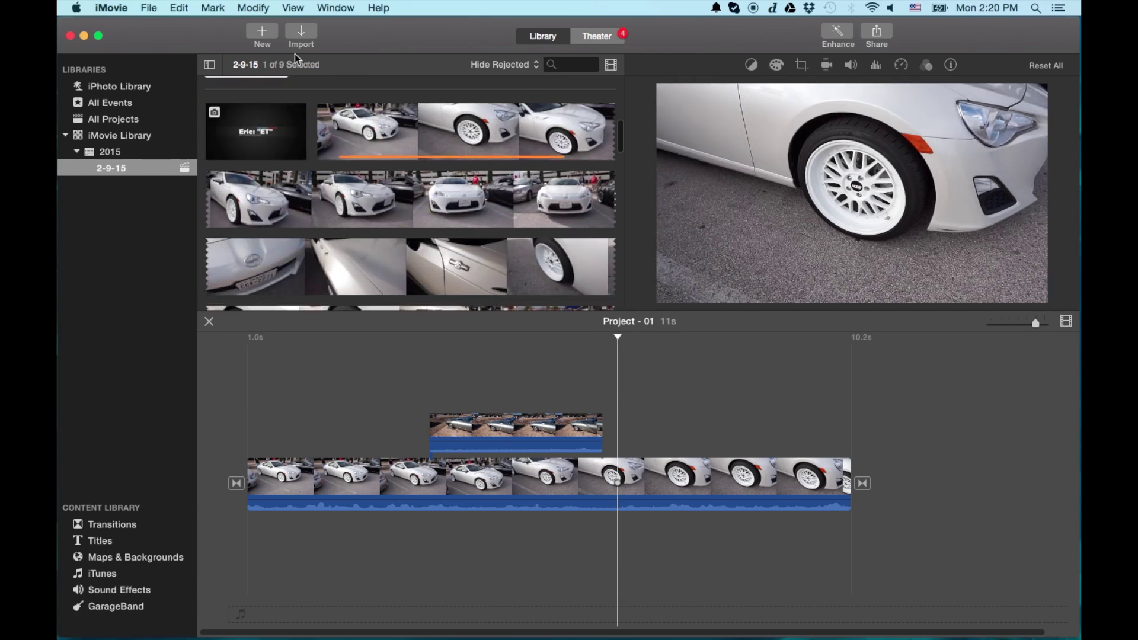
{"action": "scroll", "coordinate": [443, 192], "scroll_direction": "down", "scroll_amount": 1}
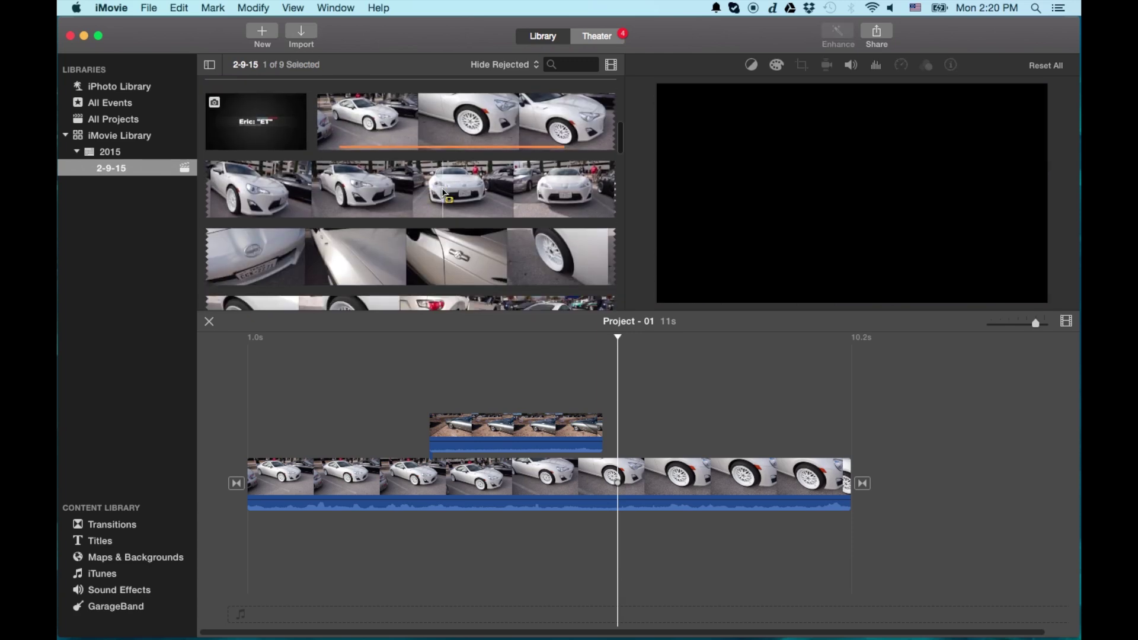
{"action": "scroll", "coordinate": [443, 192], "scroll_direction": "down", "scroll_amount": 10}
{"action": "scroll", "coordinate": [444, 192], "scroll_direction": "down", "scroll_amount": 8}
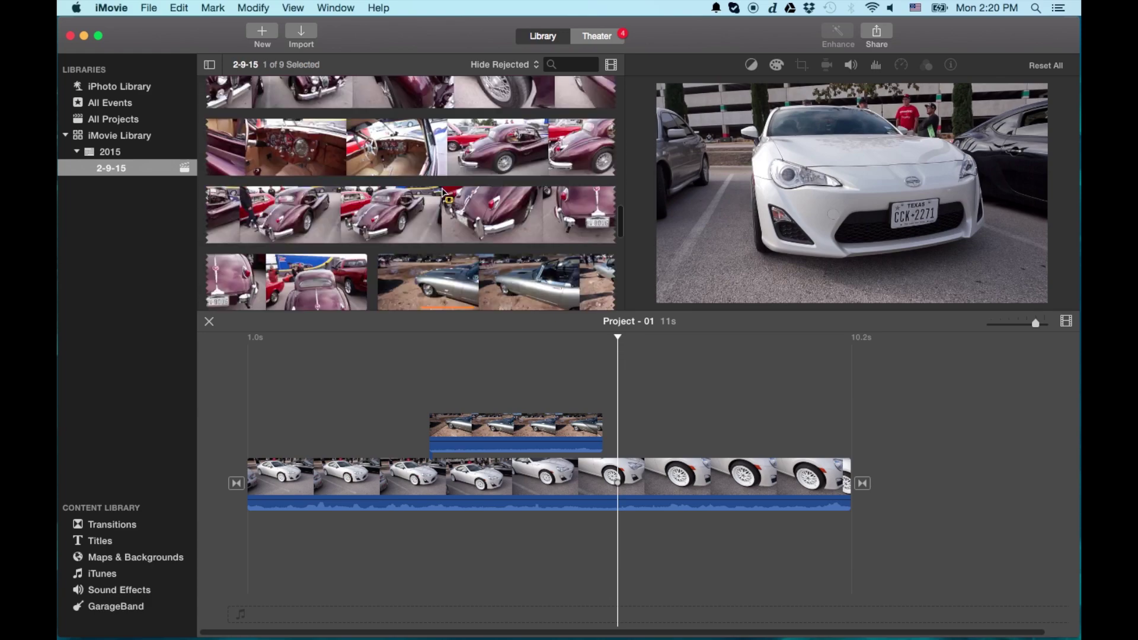
{"action": "scroll", "coordinate": [434, 126], "scroll_direction": "down", "scroll_amount": 8}
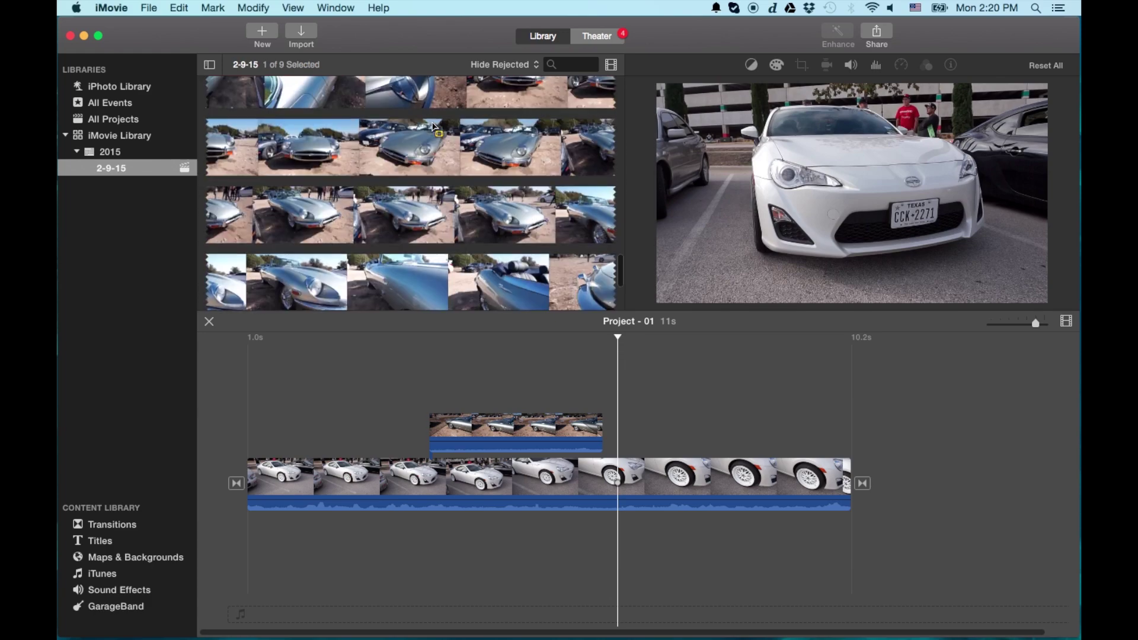
{"action": "scroll", "coordinate": [435, 127], "scroll_direction": "down", "scroll_amount": 6}
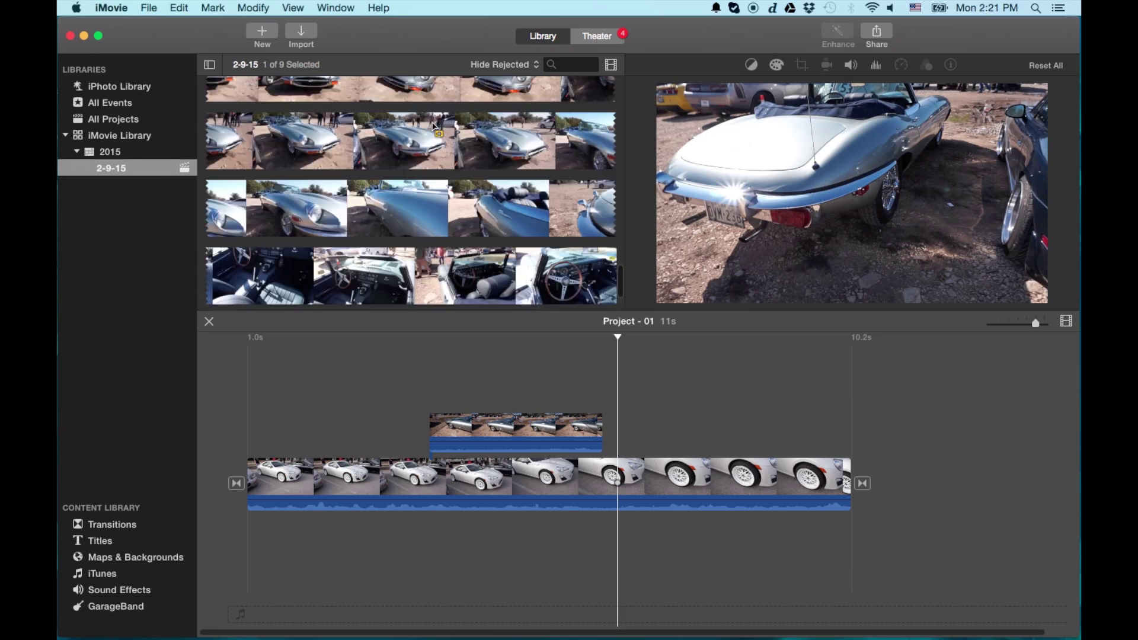